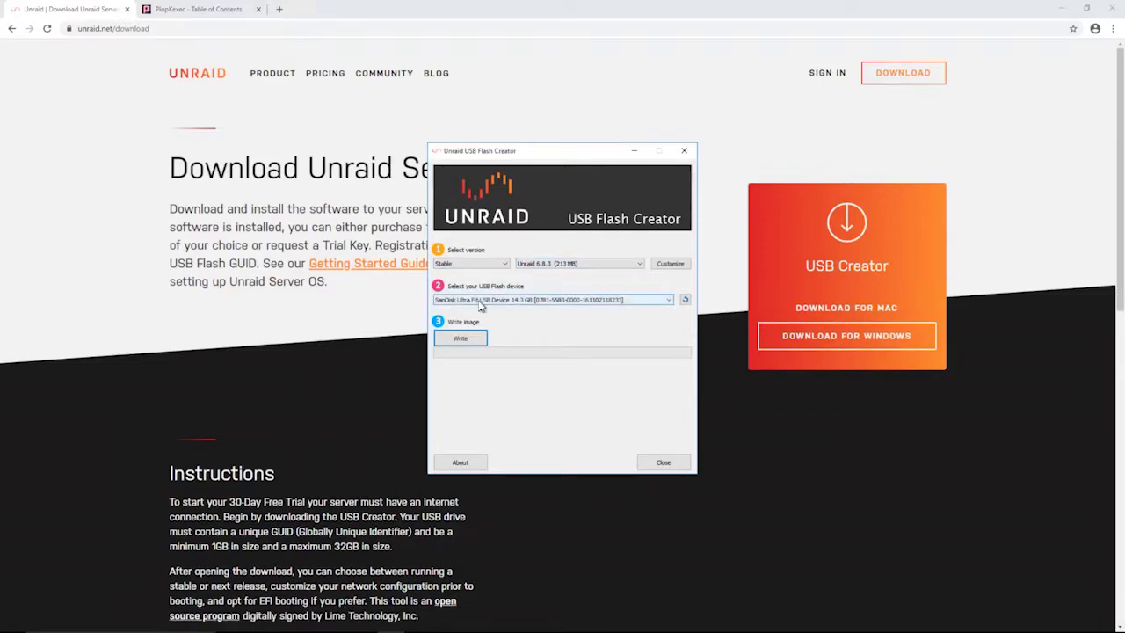
# Write the stable Unraid 6.8.3 image to the SanDisk Ultra Fit USB device and close the USB Flash Creator.
pyautogui.click(466, 339)
pyautogui.click(603, 343)
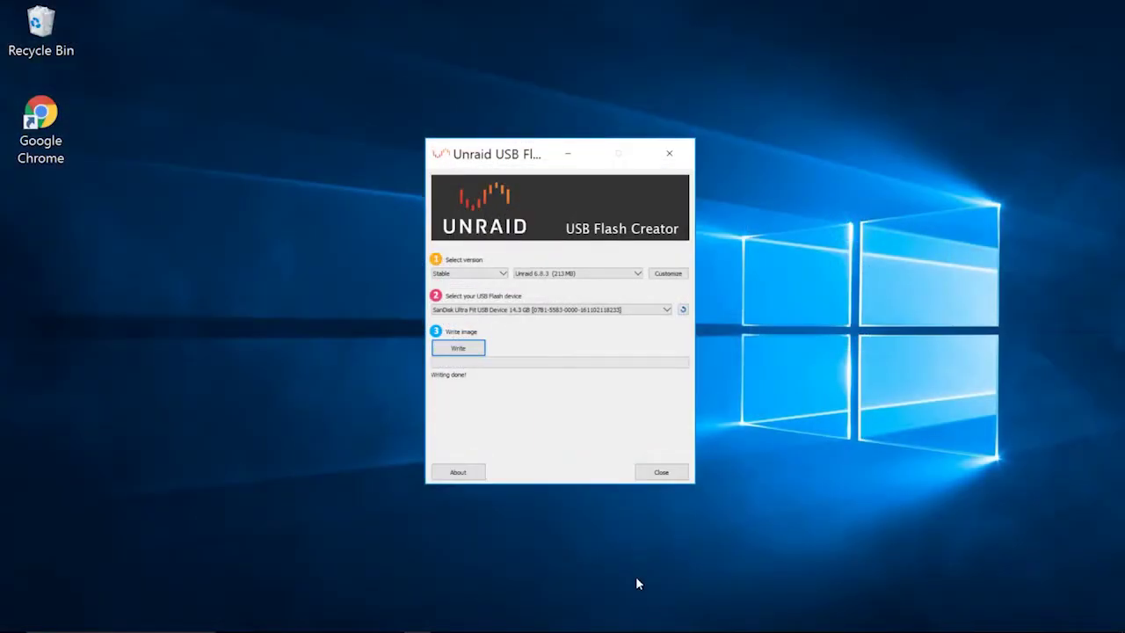
pyautogui.click(661, 474)
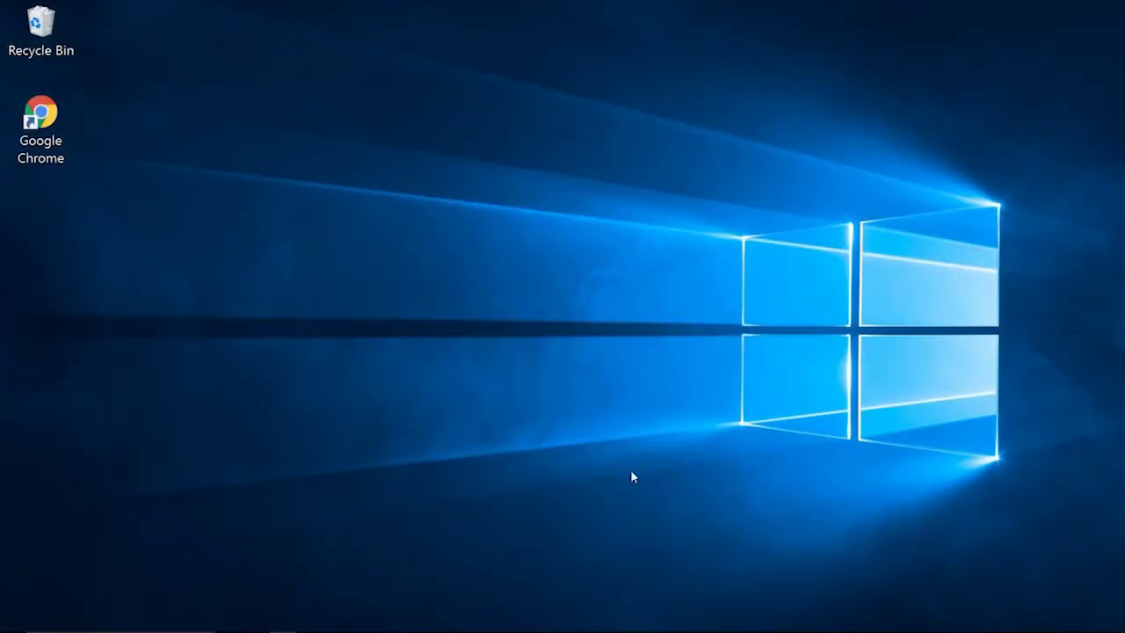
# Switch to Google Chrome and download plopkexec-1.6-bin.tar.gz from the PlopKexec download page.
pyautogui.moveTo(337, 626)
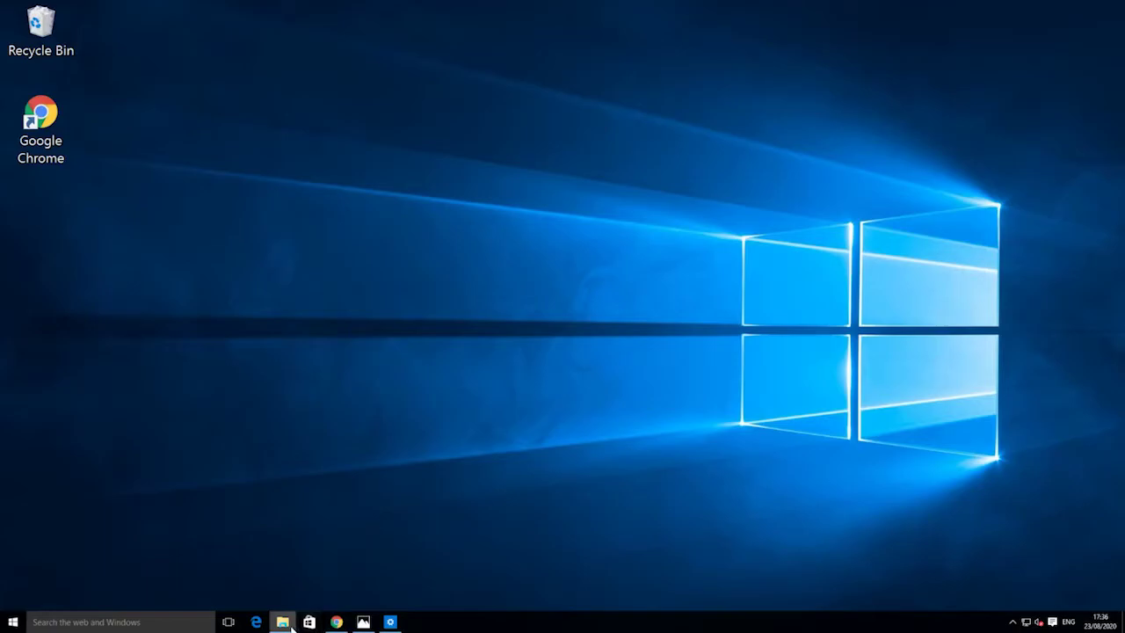
pyautogui.click(337, 623)
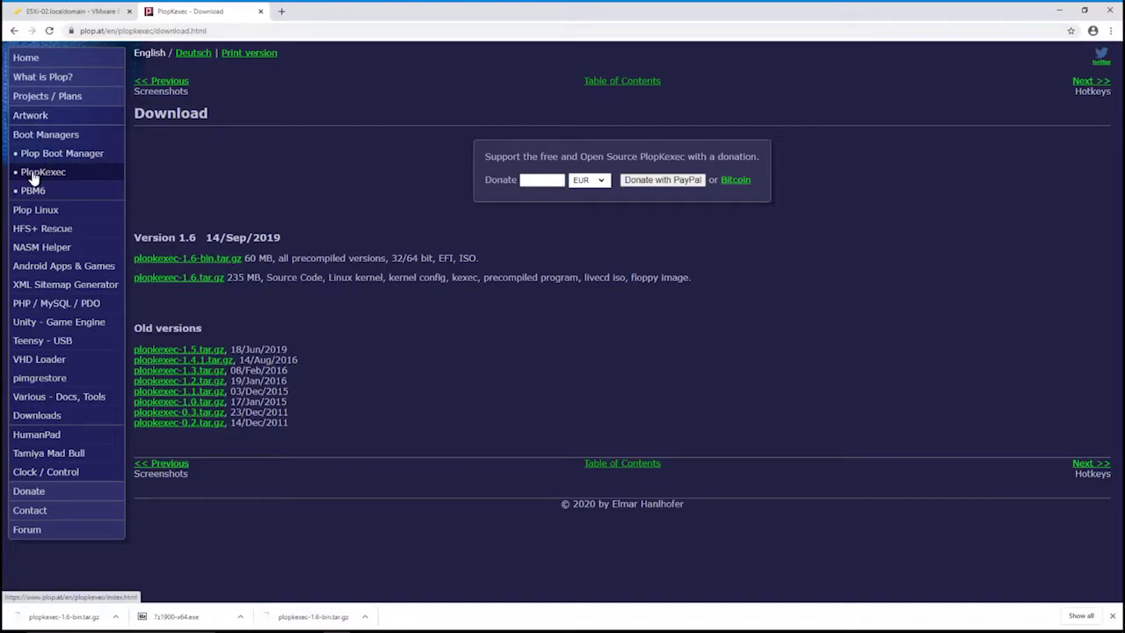
pyautogui.click(178, 262)
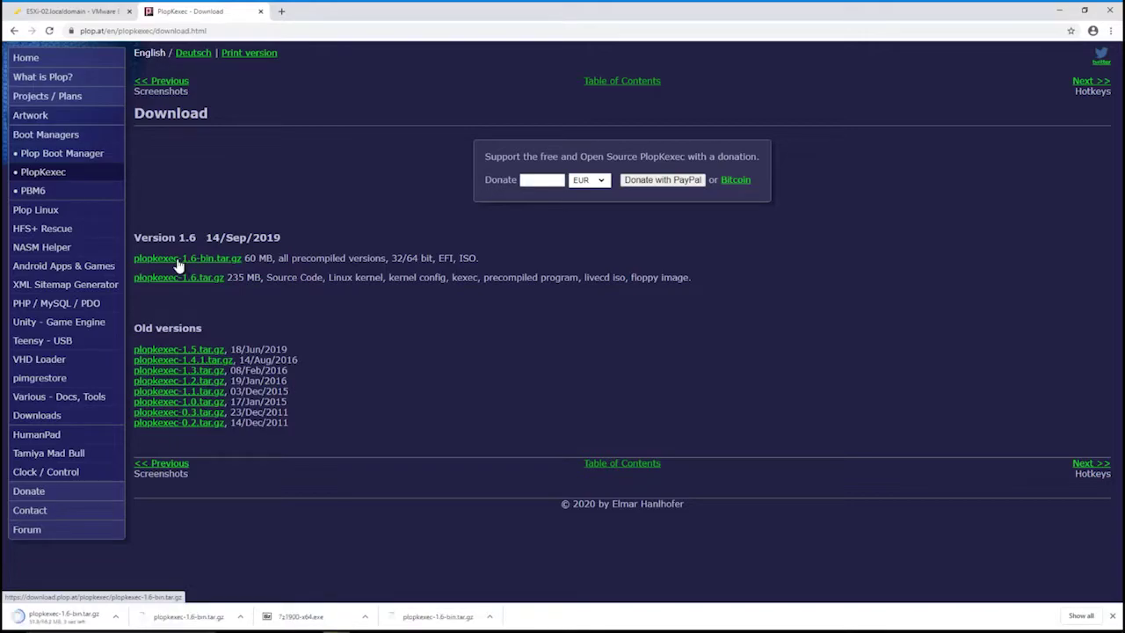
# Show the downloaded plopkexec-1.6-bin.tar.gz in its folder and extract it there with 7-Zip.
pyautogui.rightClick(42, 615)
pyautogui.click(64, 590)
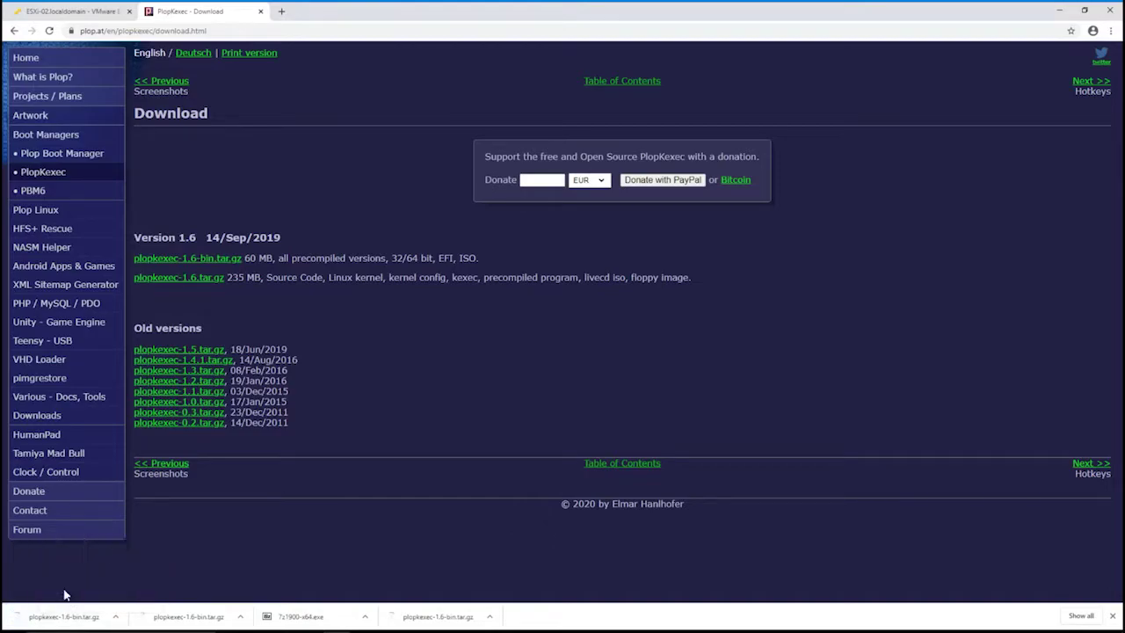
pyautogui.rightClick(457, 278)
pyautogui.moveTo(527, 297)
pyautogui.click(630, 330)
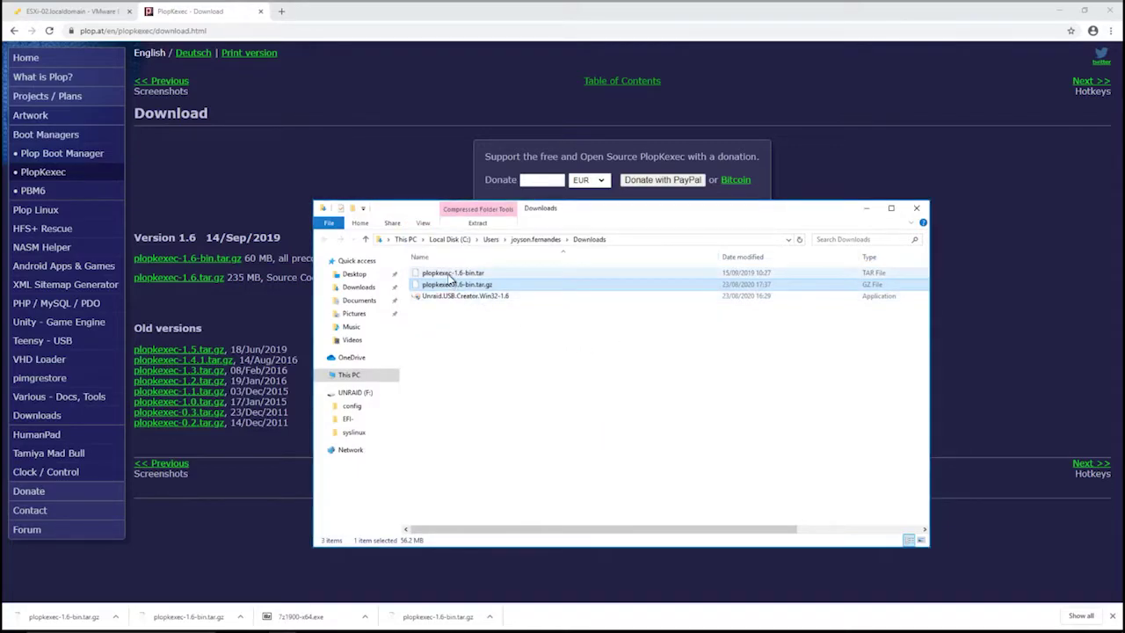
# Extract plopkexec-1.6-bin.tar into the Downloads folder with 7-Zip.
pyautogui.rightClick(450, 276)
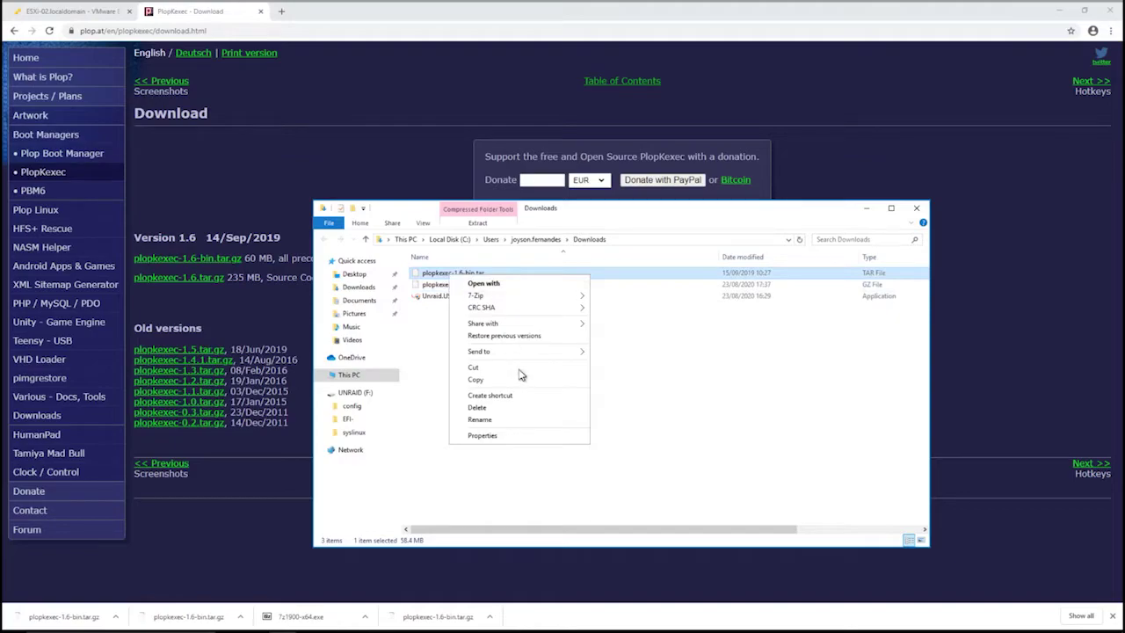
pyautogui.moveTo(536, 323)
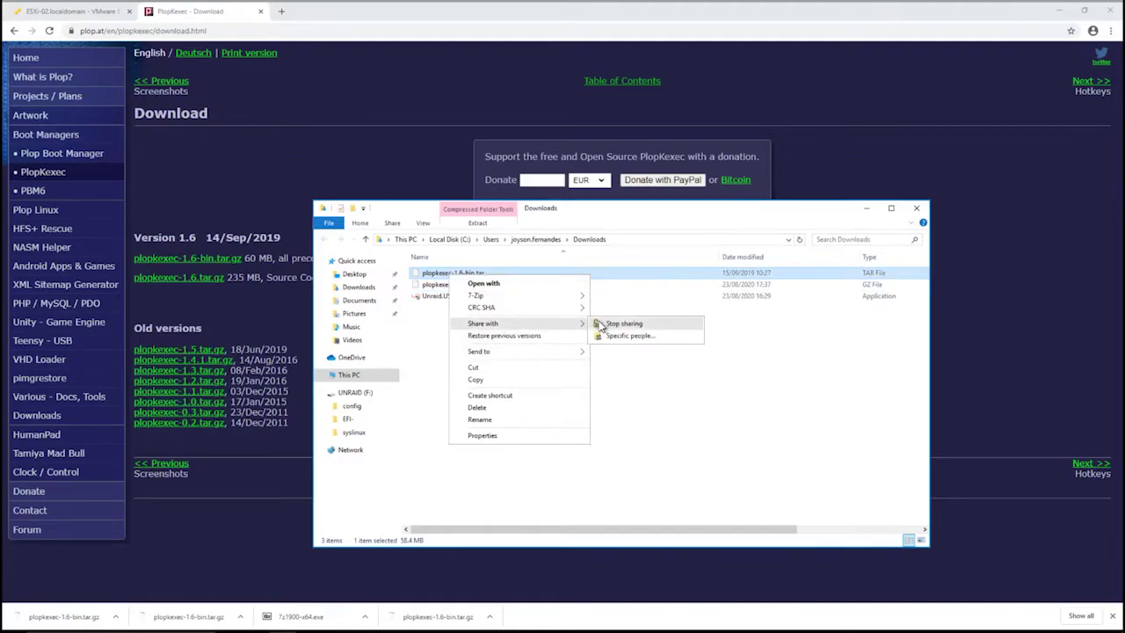
pyautogui.moveTo(554, 296)
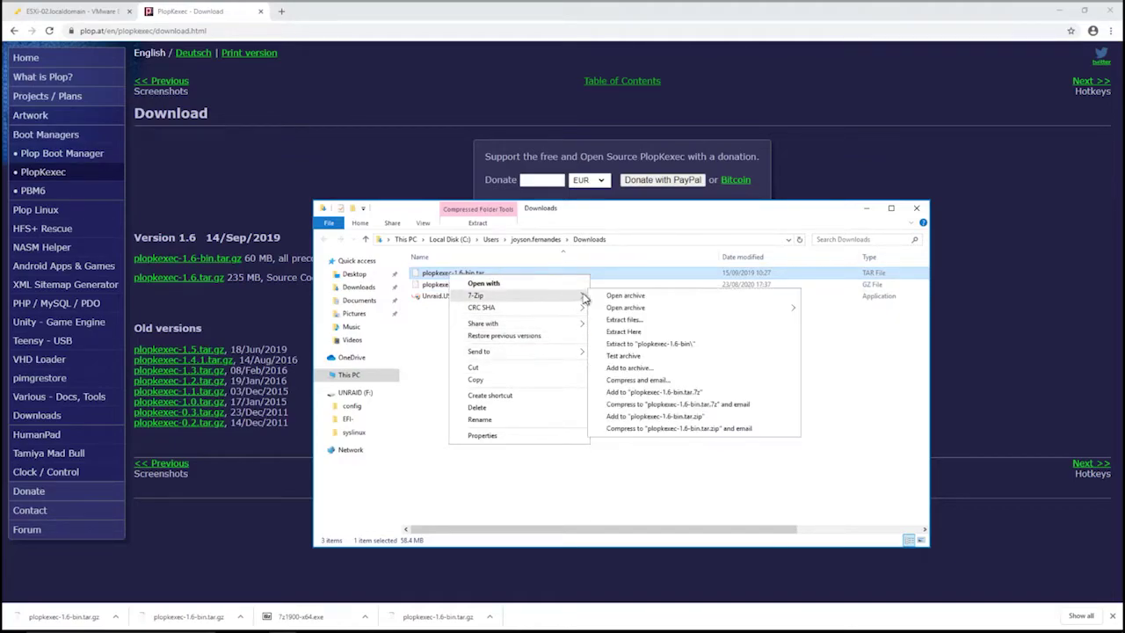
pyautogui.click(647, 333)
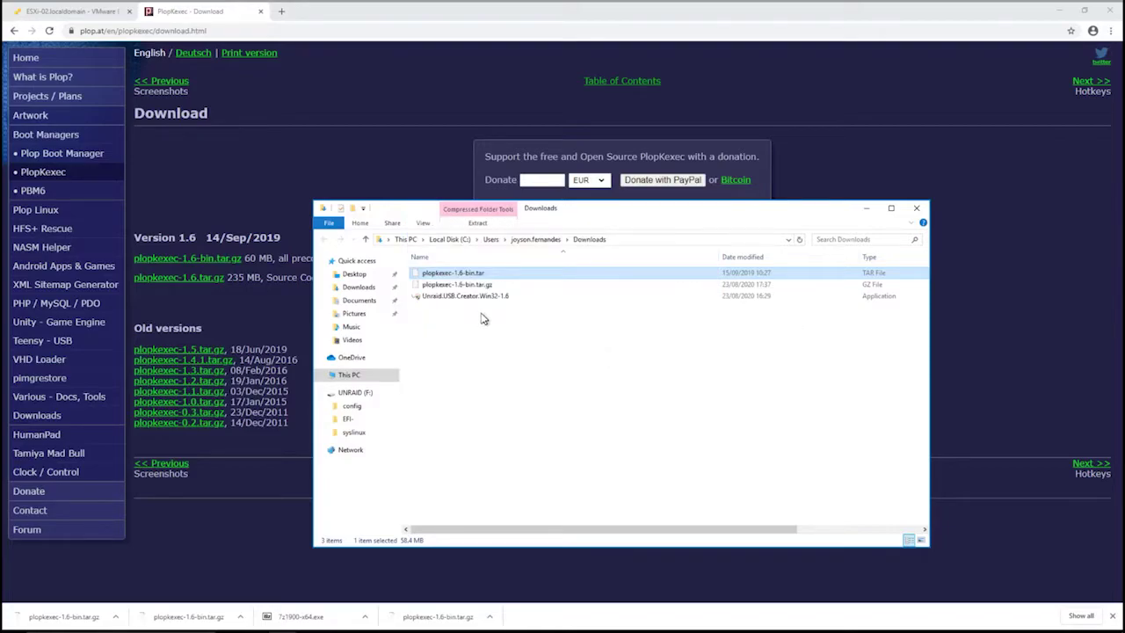
# Open the extracted plopkexec-1.6-bin folder and copy the bootx64.efi file.
pyautogui.doubleClick(440, 278)
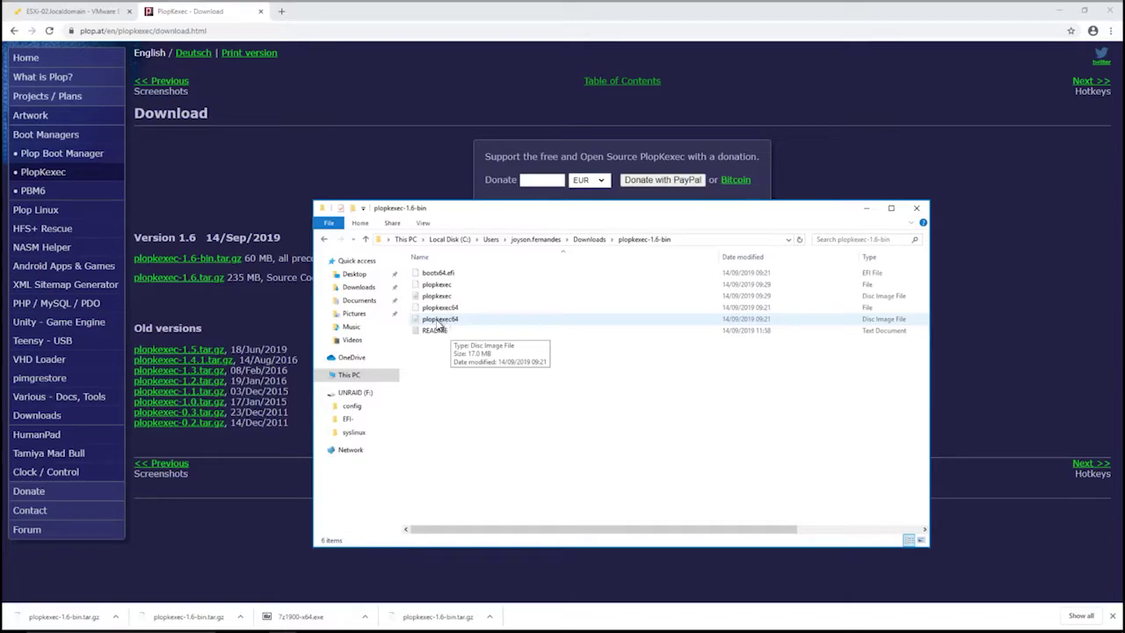
pyautogui.rightClick(431, 273)
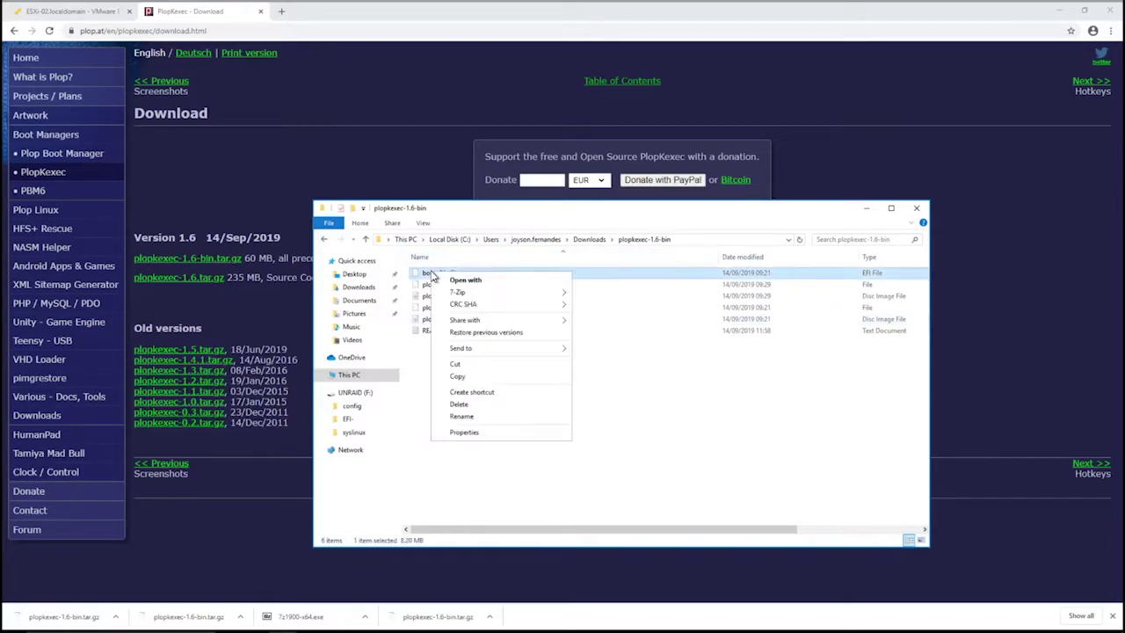
pyautogui.click(475, 376)
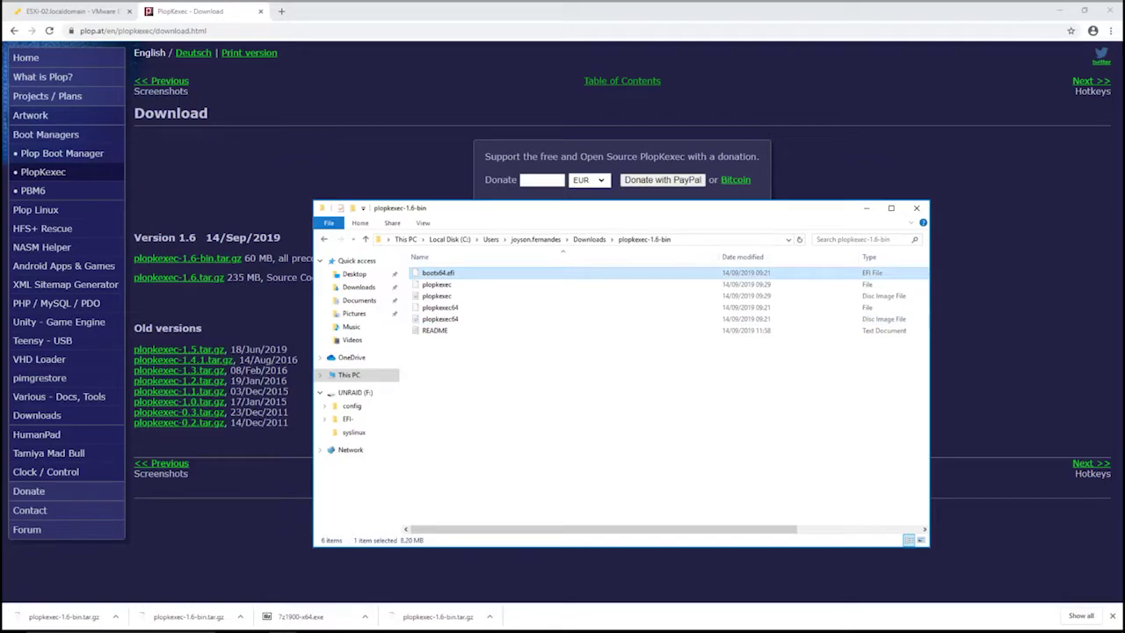
# Paste bootx64.efi into the root of the UNRAID (F:) drive and minimize the drive window.
pyautogui.click(283, 621)
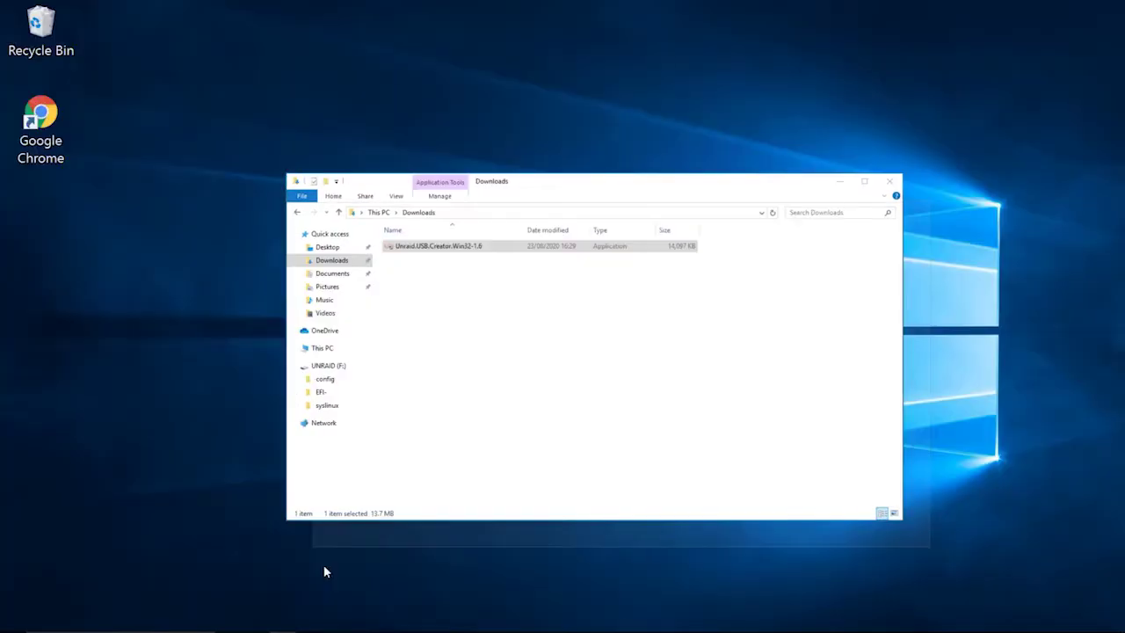
pyautogui.click(359, 547)
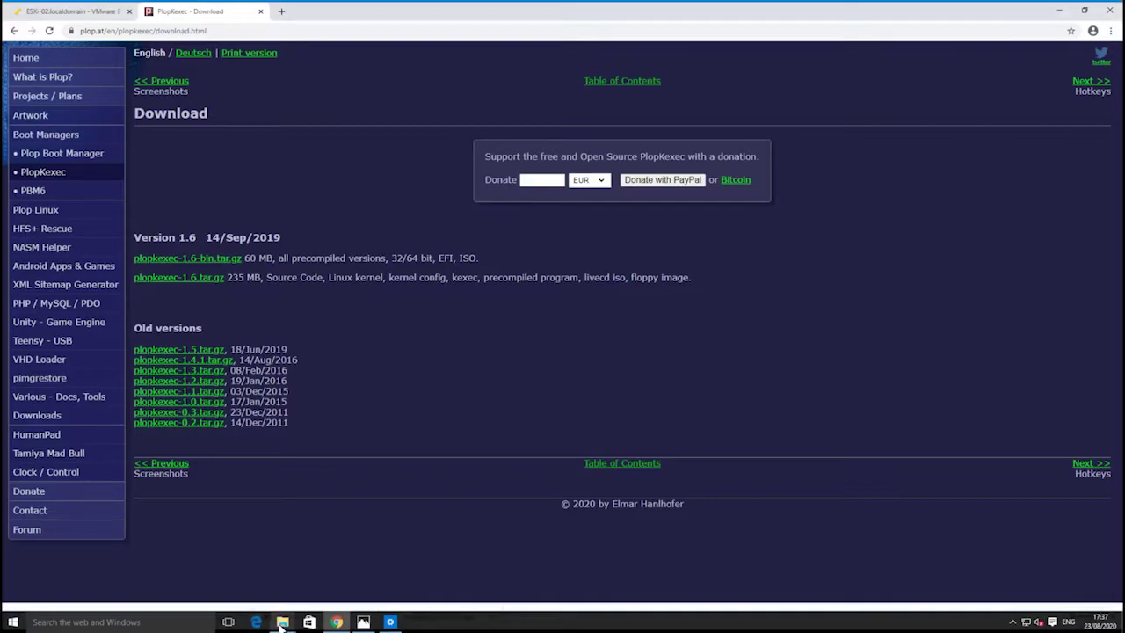
pyautogui.click(282, 622)
pyautogui.click(246, 590)
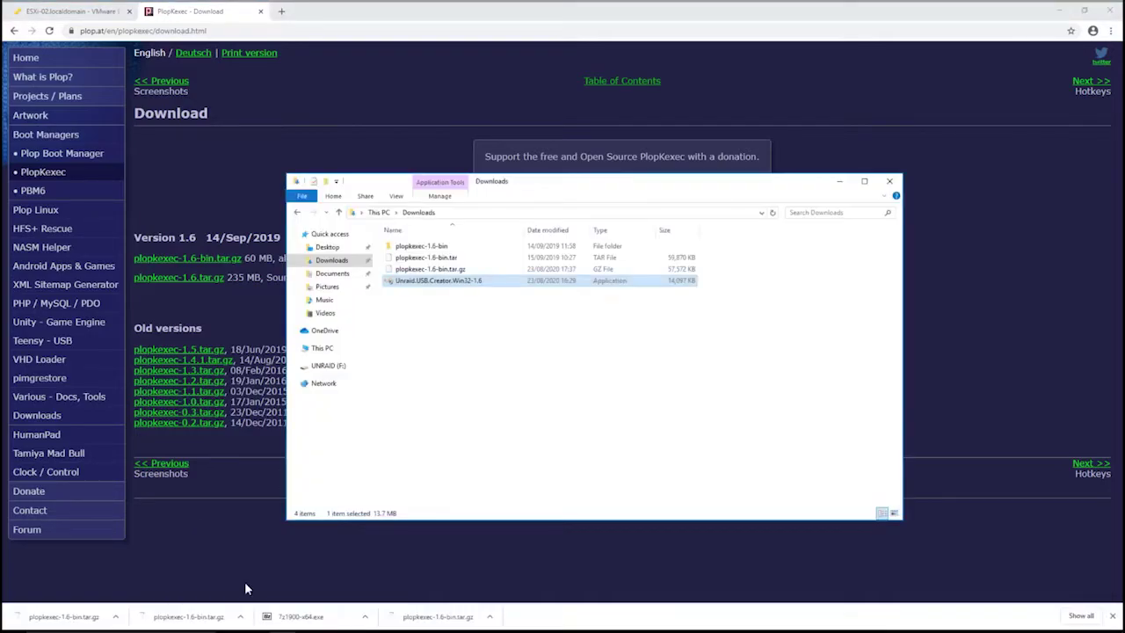
pyautogui.click(321, 348)
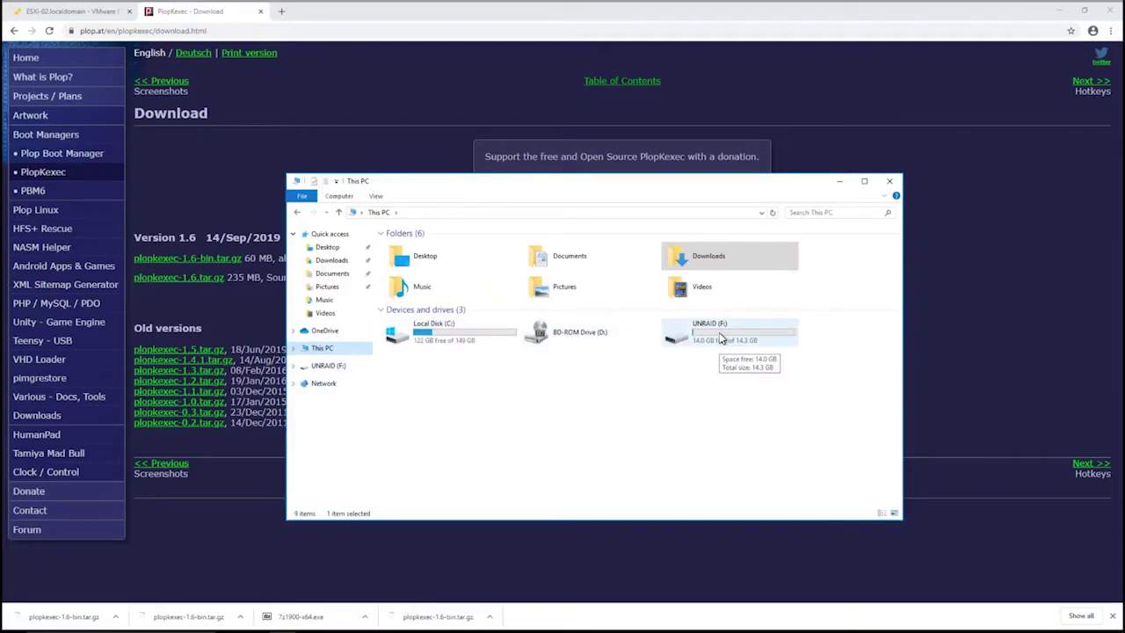
pyautogui.doubleClick(721, 338)
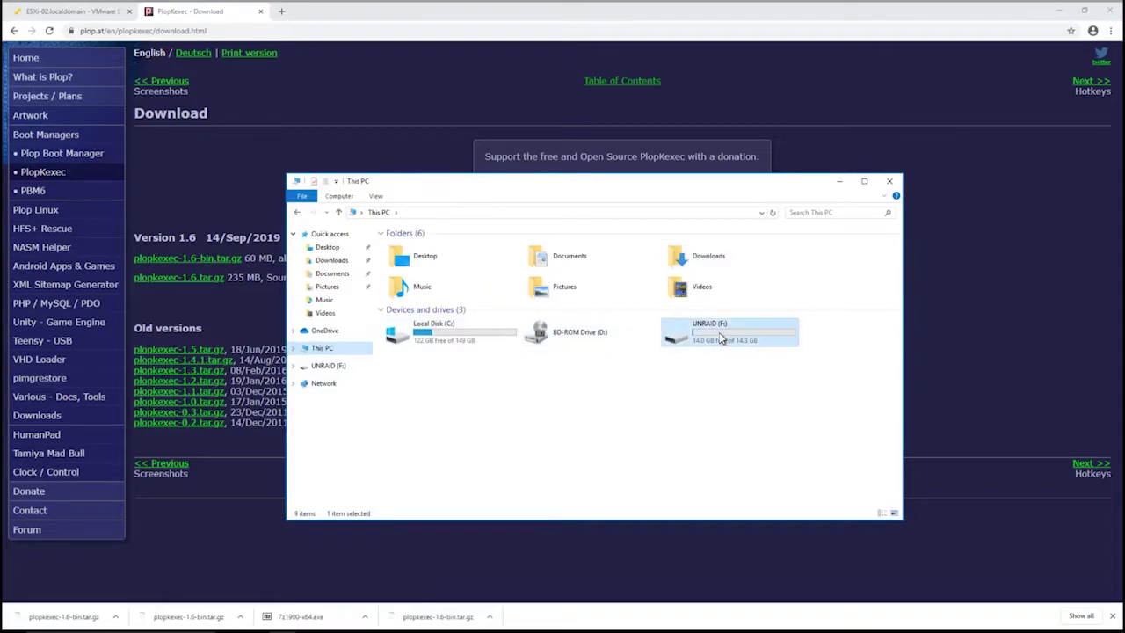
pyautogui.rightClick(433, 500)
pyautogui.press('Escape')
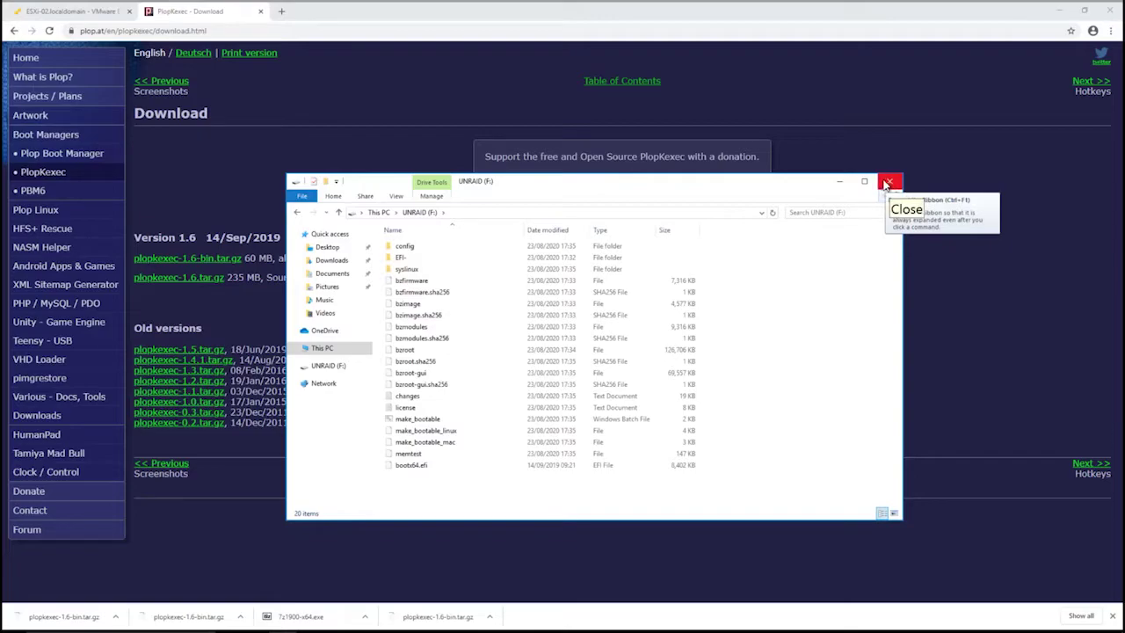
pyautogui.click(841, 184)
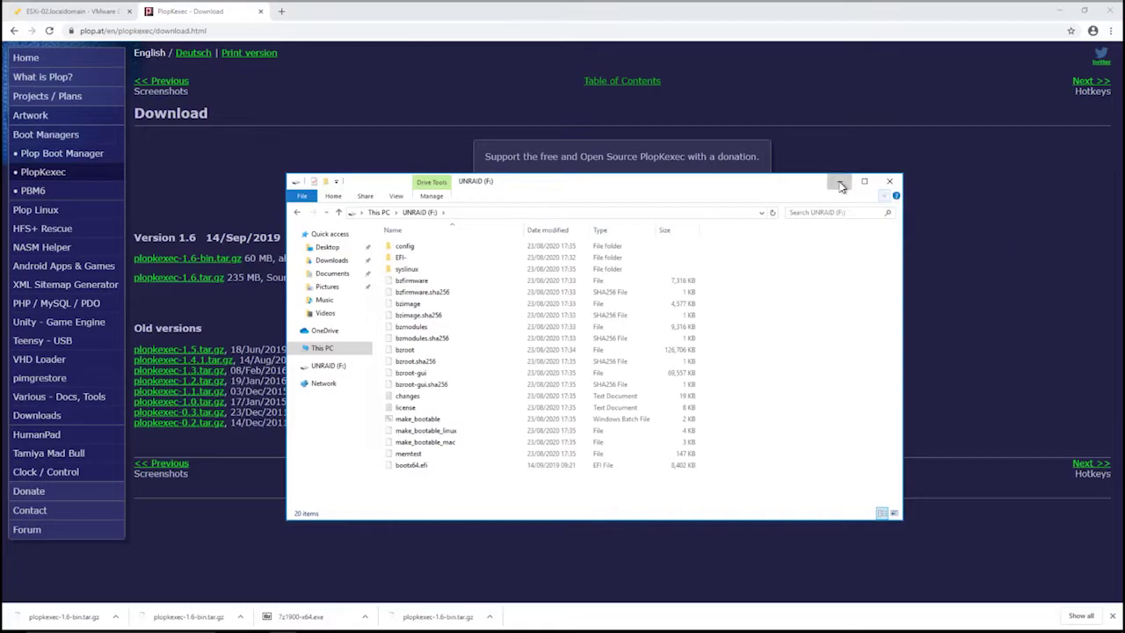
# Switch to the VMware ESXi page, refresh the virtual machine list and start creating a new virtual machine.
pyautogui.click(23, 12)
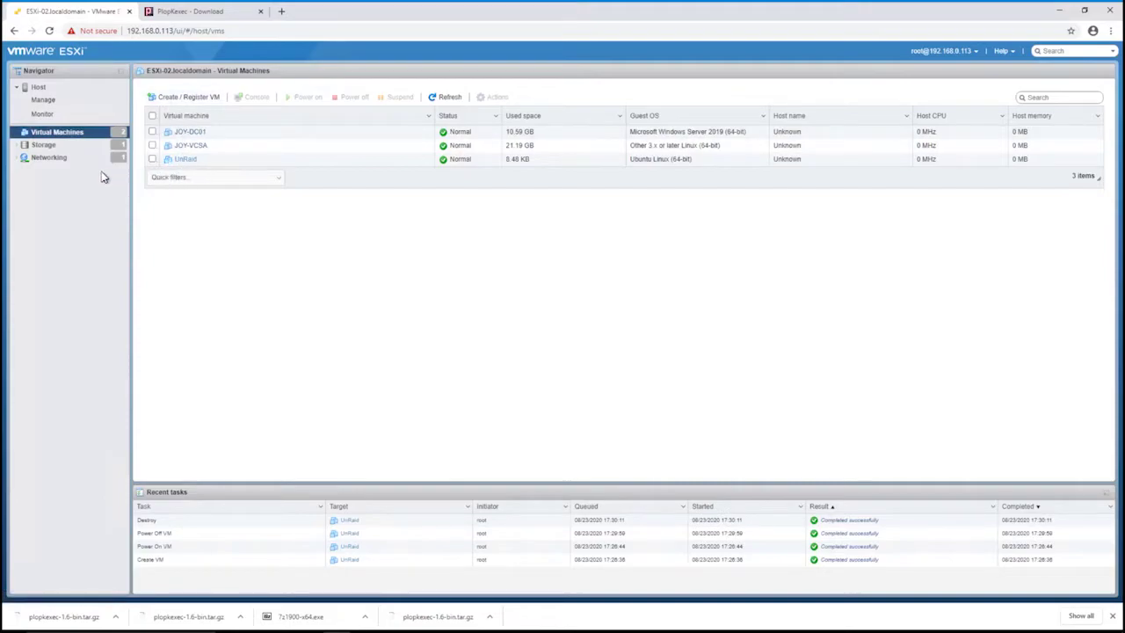
pyautogui.click(456, 100)
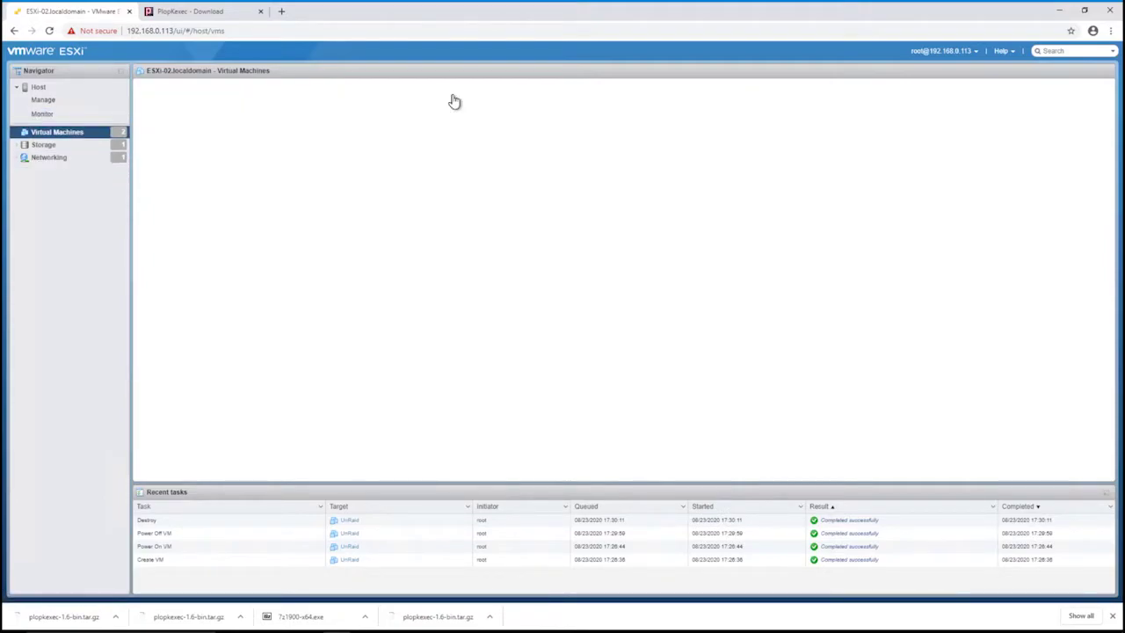
pyautogui.click(182, 98)
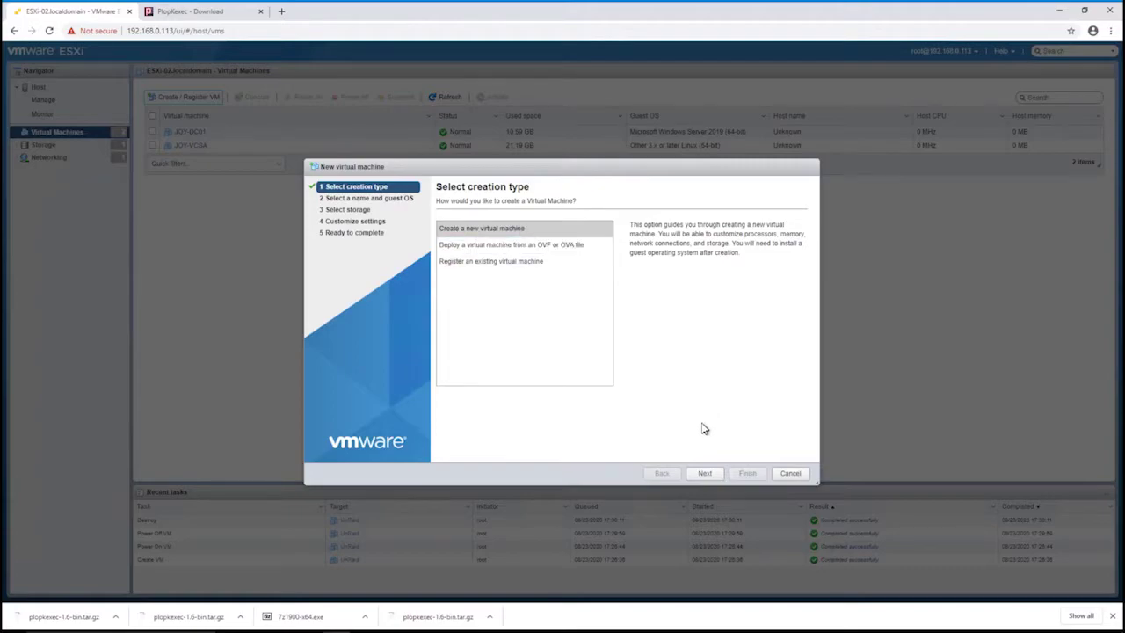
pyautogui.click(705, 473)
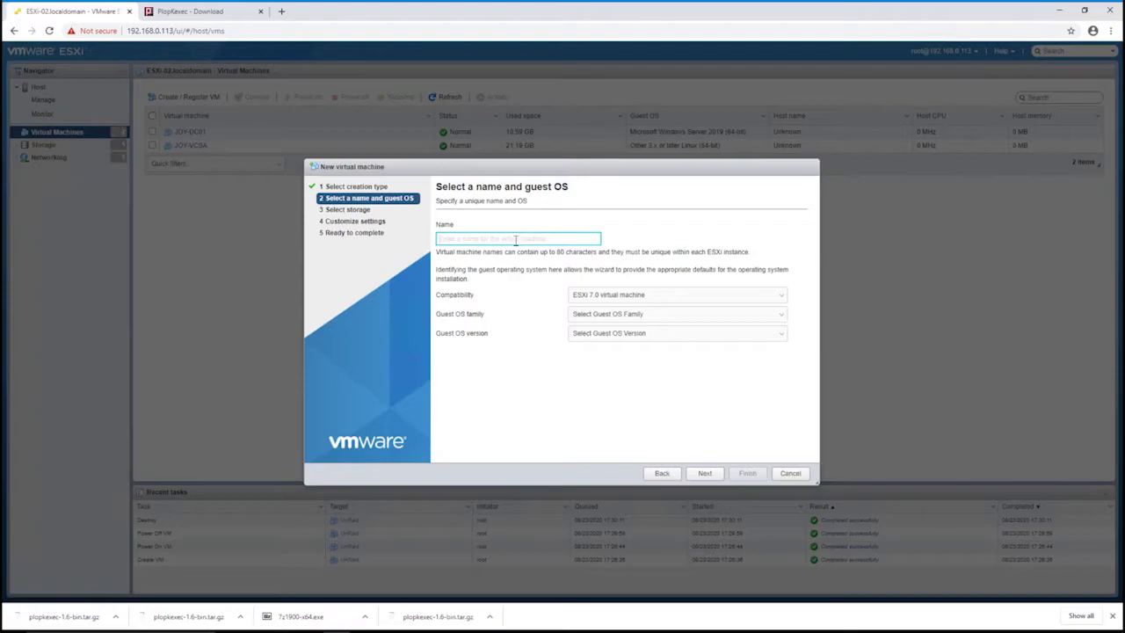
# Name the virtual machine UnRaid, set its guest OS to Linux, Ubuntu Linux (64-bit), and accept datastore SSD-01.
pyautogui.write('U')
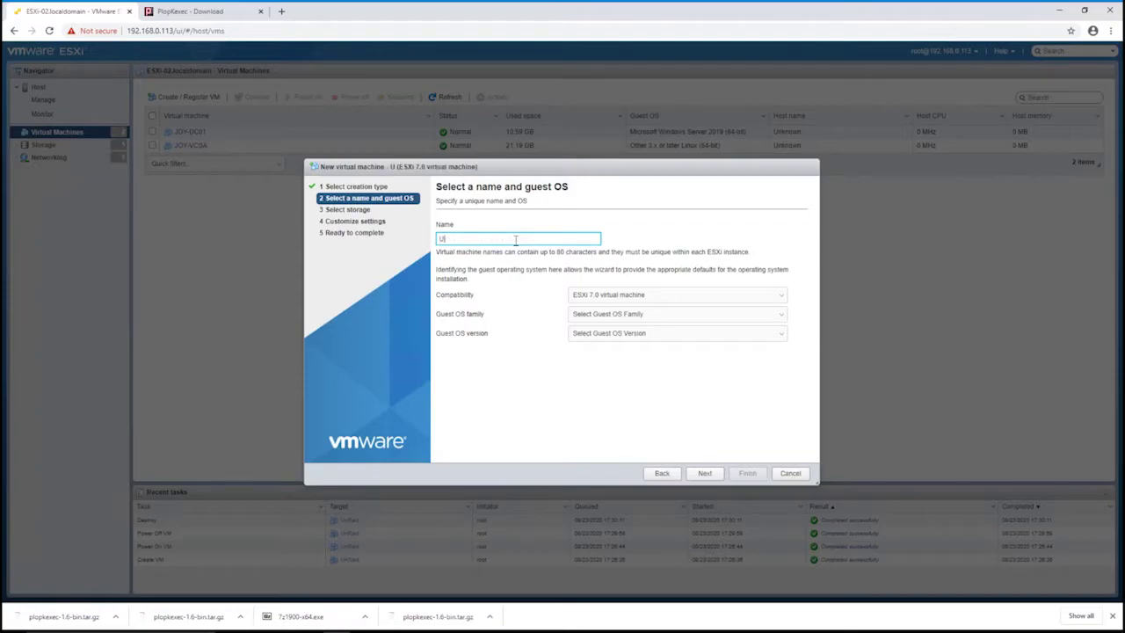
pyautogui.write('nRaid')
pyautogui.click(598, 316)
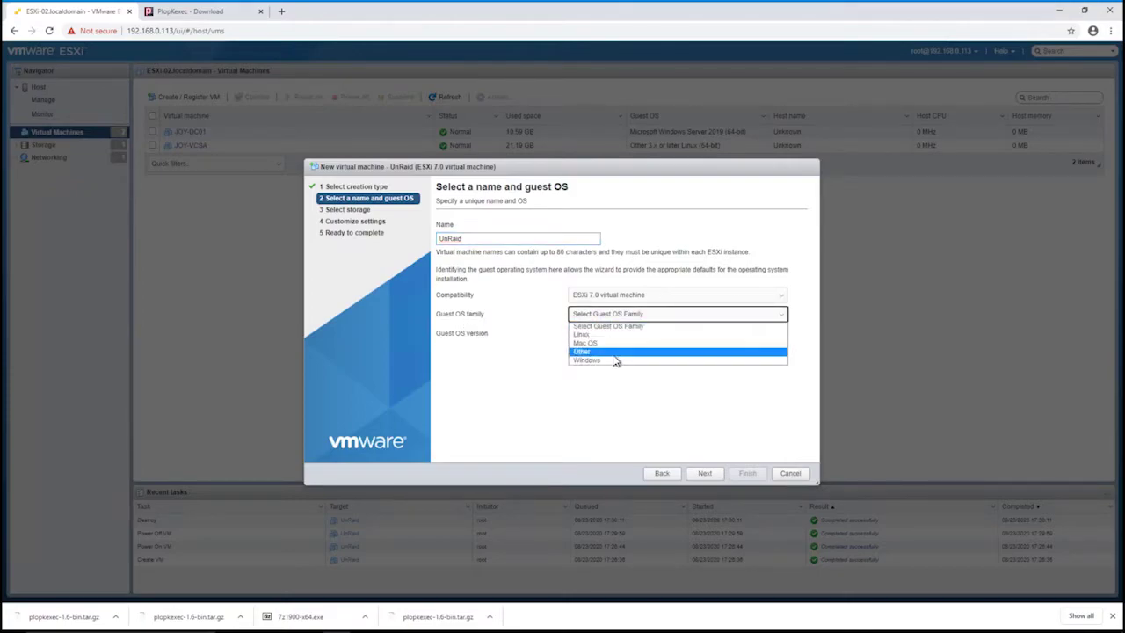
pyautogui.click(585, 335)
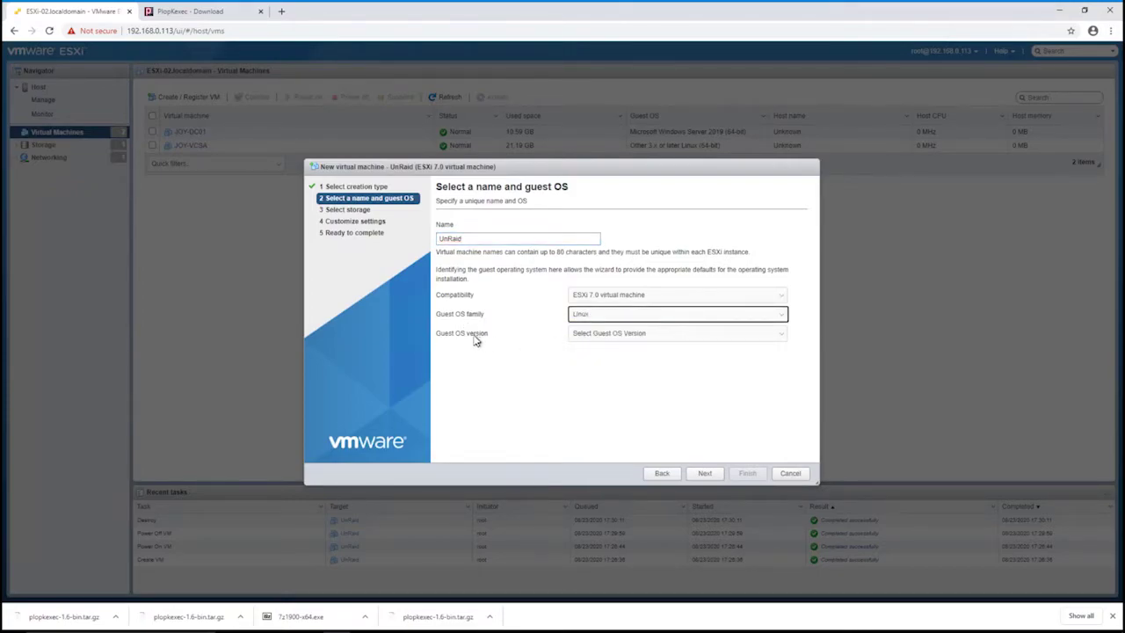
pyautogui.click(608, 337)
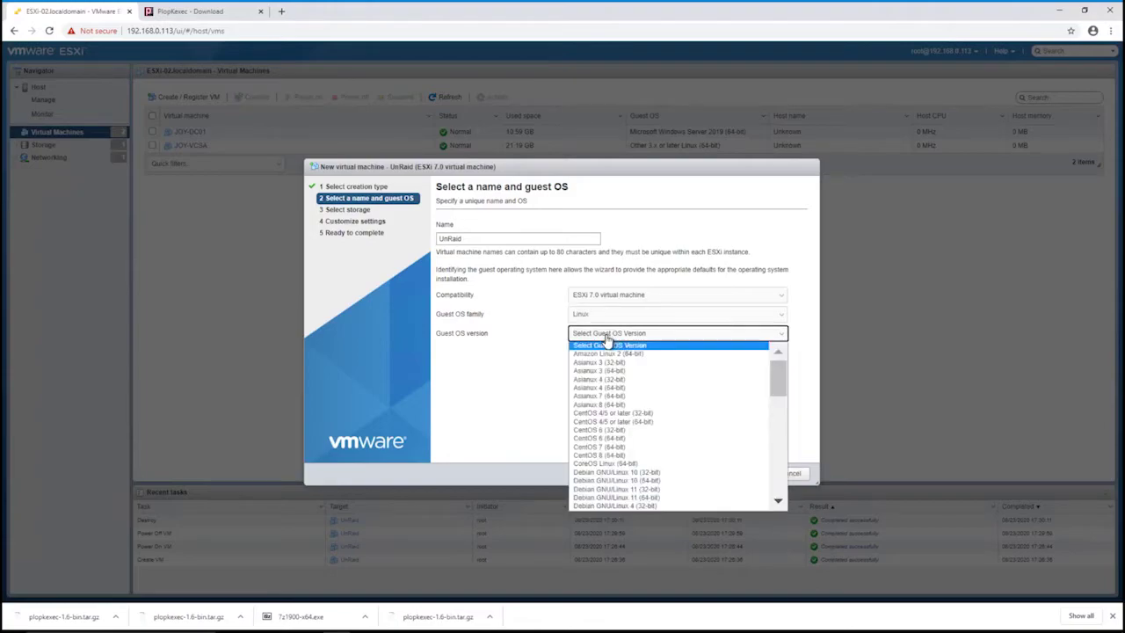
pyautogui.scroll(-10, 613, 422)
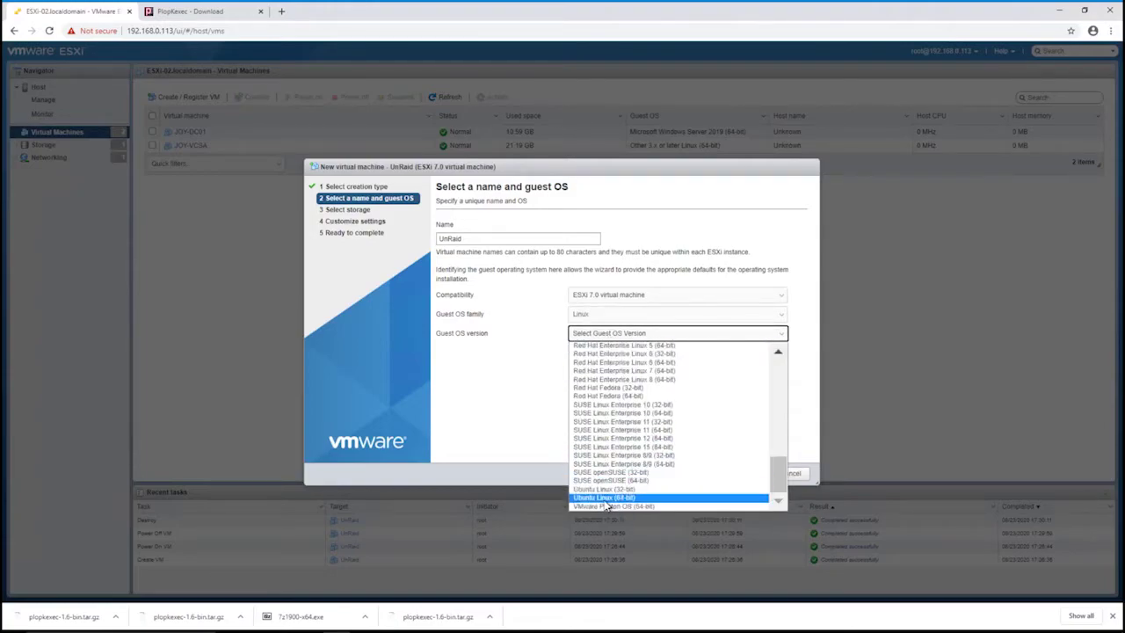
pyautogui.click(613, 499)
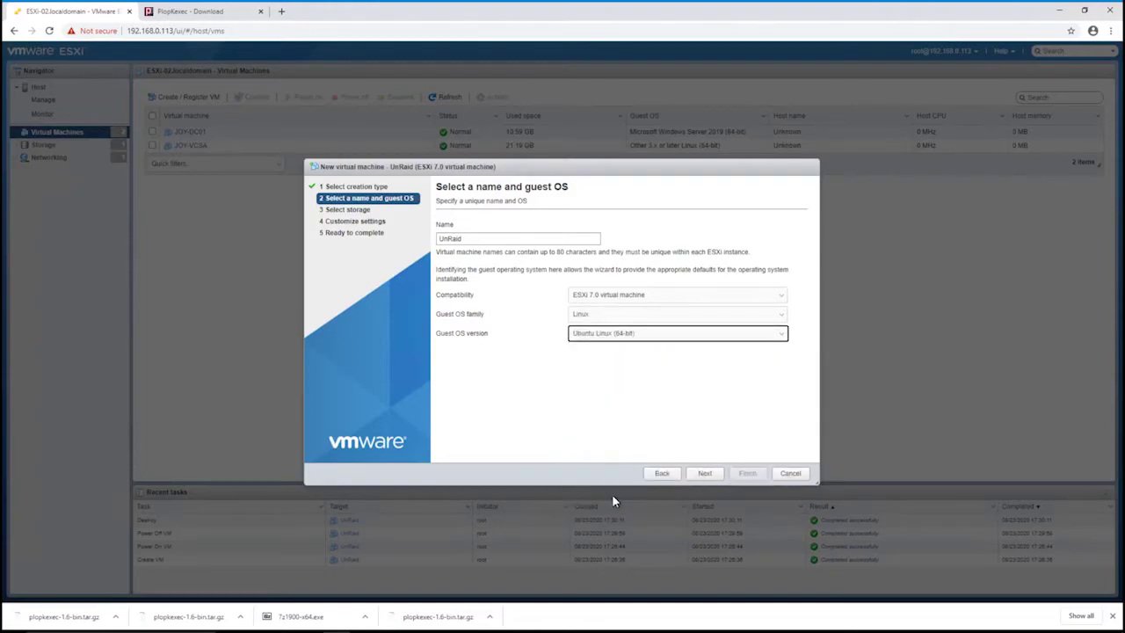
pyautogui.click(705, 474)
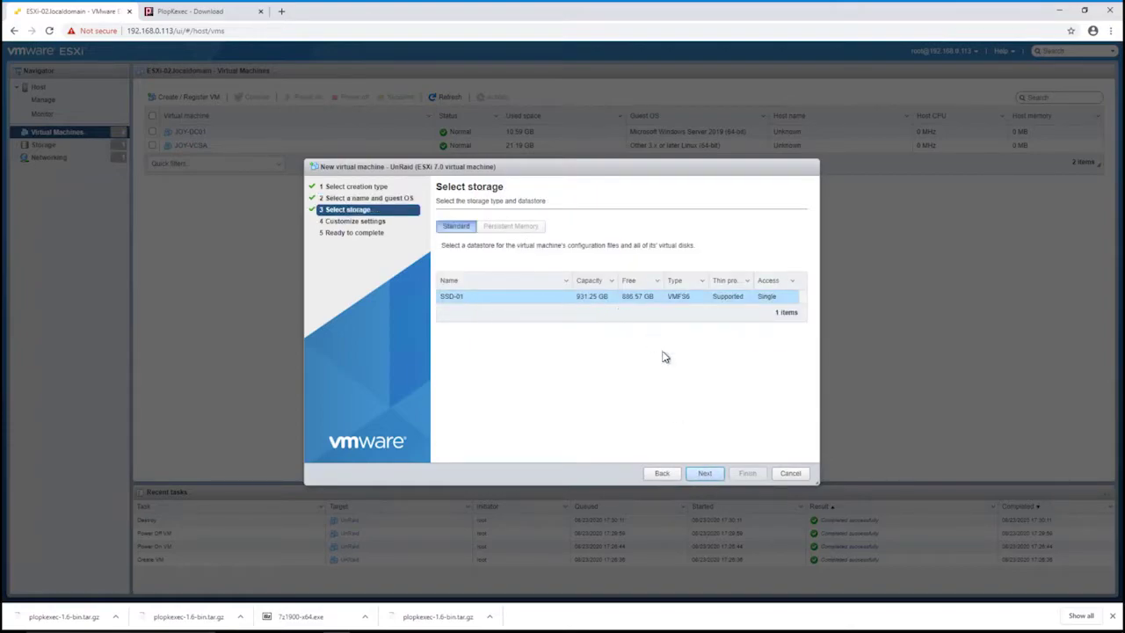
pyautogui.click(704, 475)
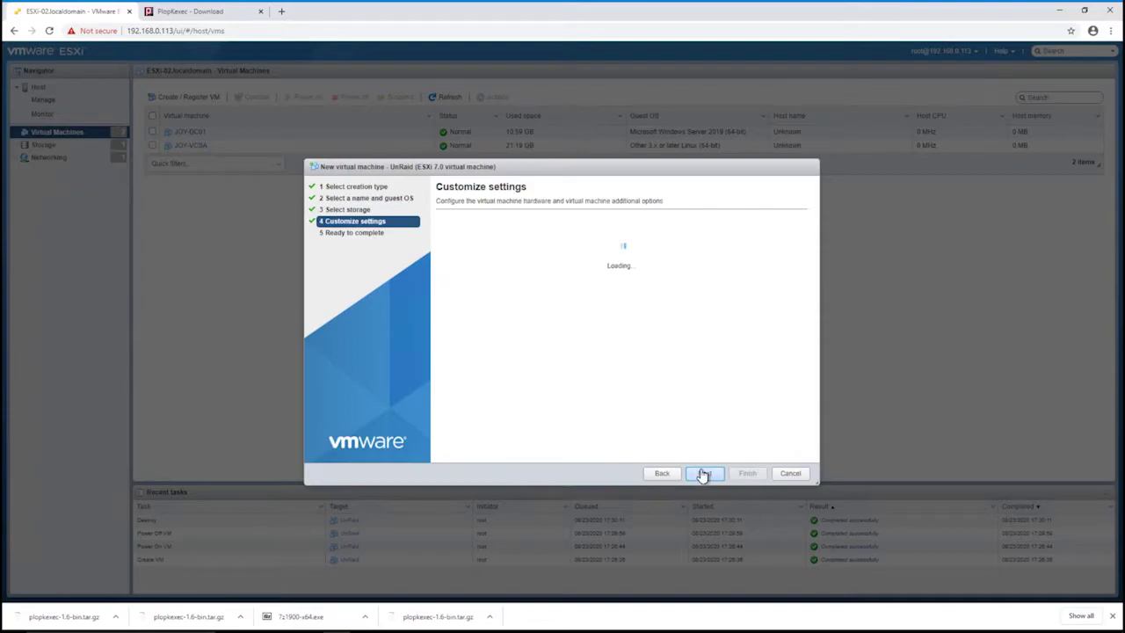
# Set the new virtual machine's CPU count to 2.
pyautogui.scroll(-1, 527, 275)
pyautogui.scroll(1, 492, 253)
pyautogui.click(449, 262)
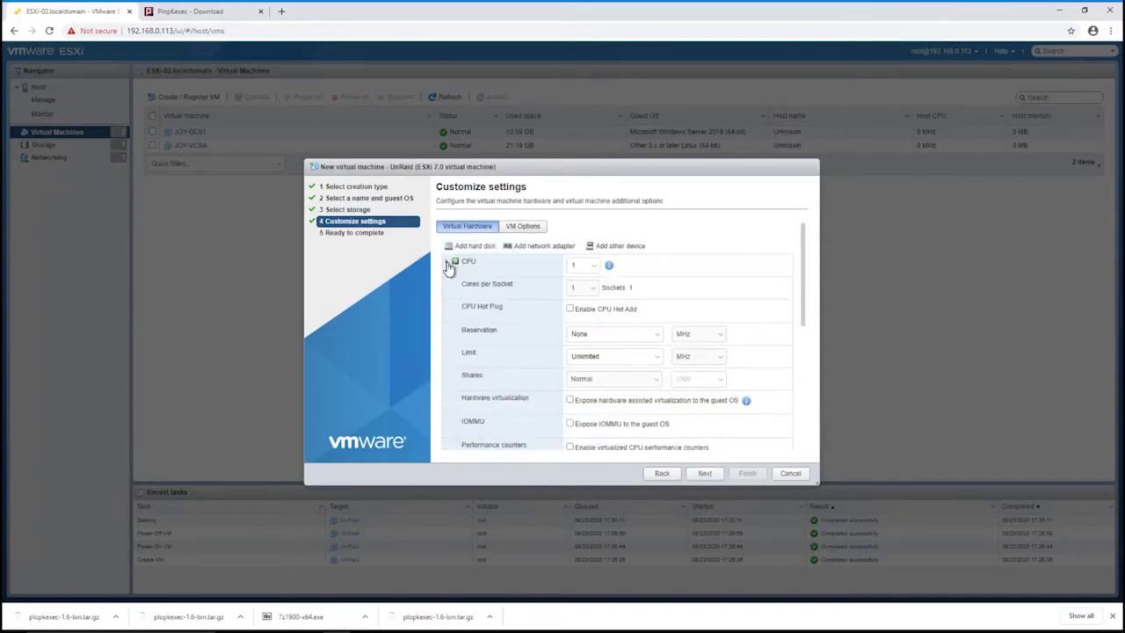
pyautogui.click(592, 267)
pyautogui.click(580, 290)
pyautogui.click(447, 262)
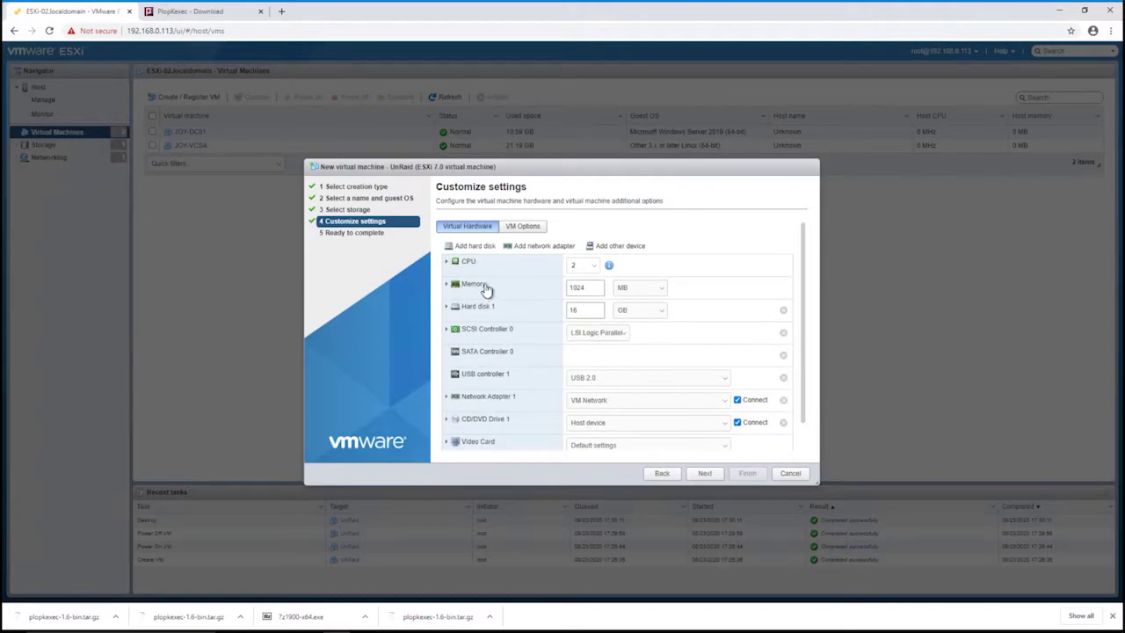
# Set the virtual machine's memory to 8 GB.
pyautogui.click(647, 289)
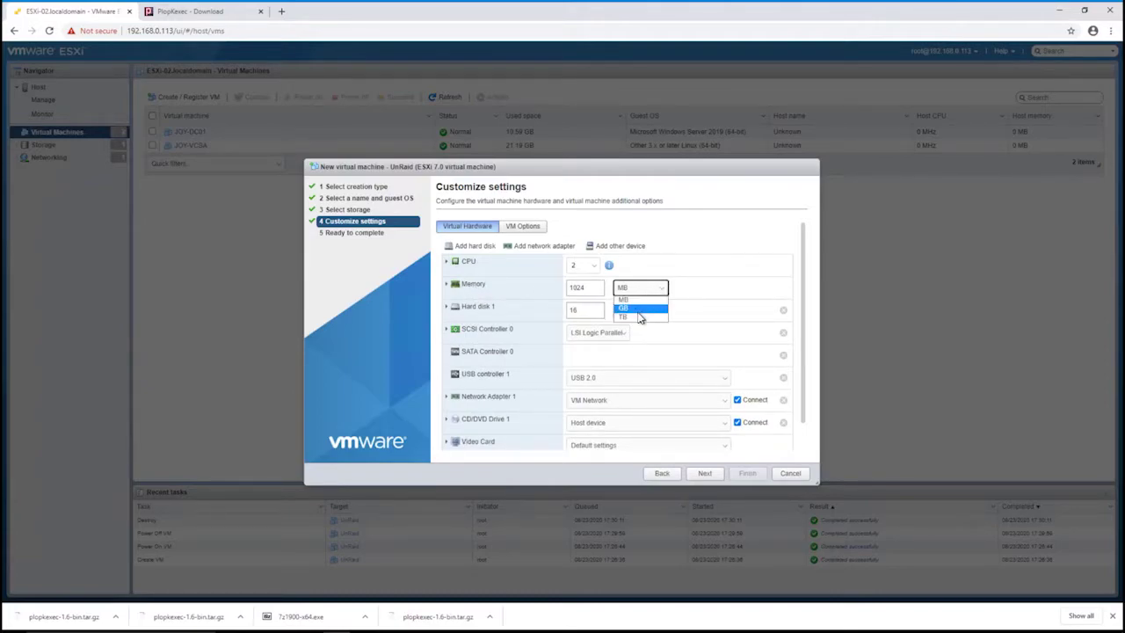
pyautogui.click(632, 313)
pyautogui.moveTo(597, 288); pyautogui.dragTo(559, 293)
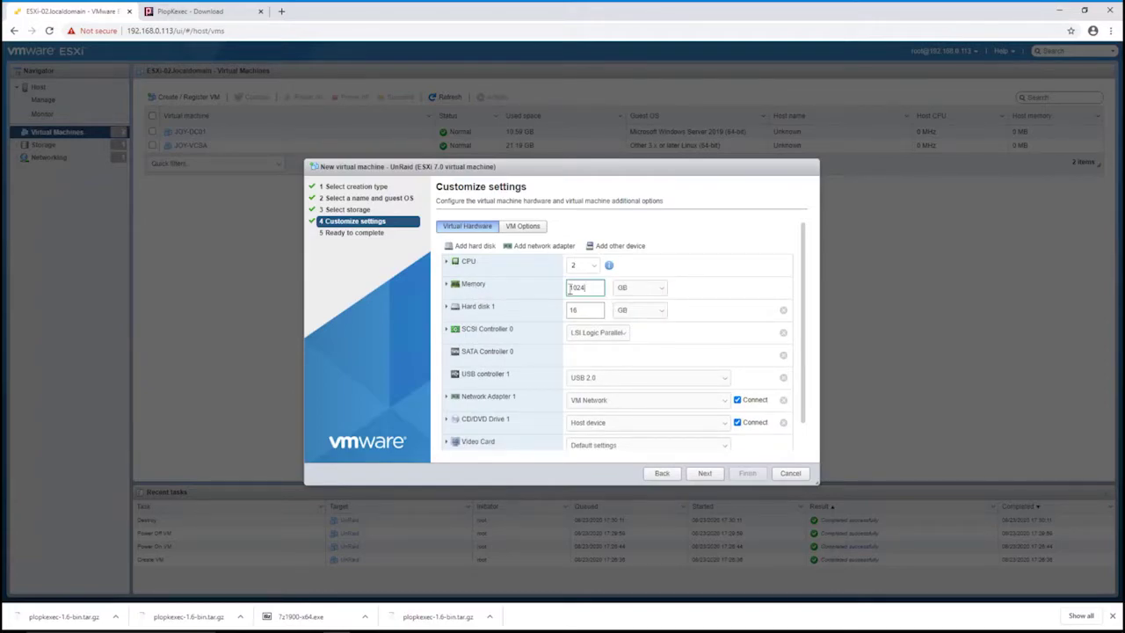
pyautogui.write('8')
# Expand the settings of hard disk 1 and give it a size of 2 GB with thin provisioning.
pyautogui.click(484, 308)
pyautogui.click(484, 308)
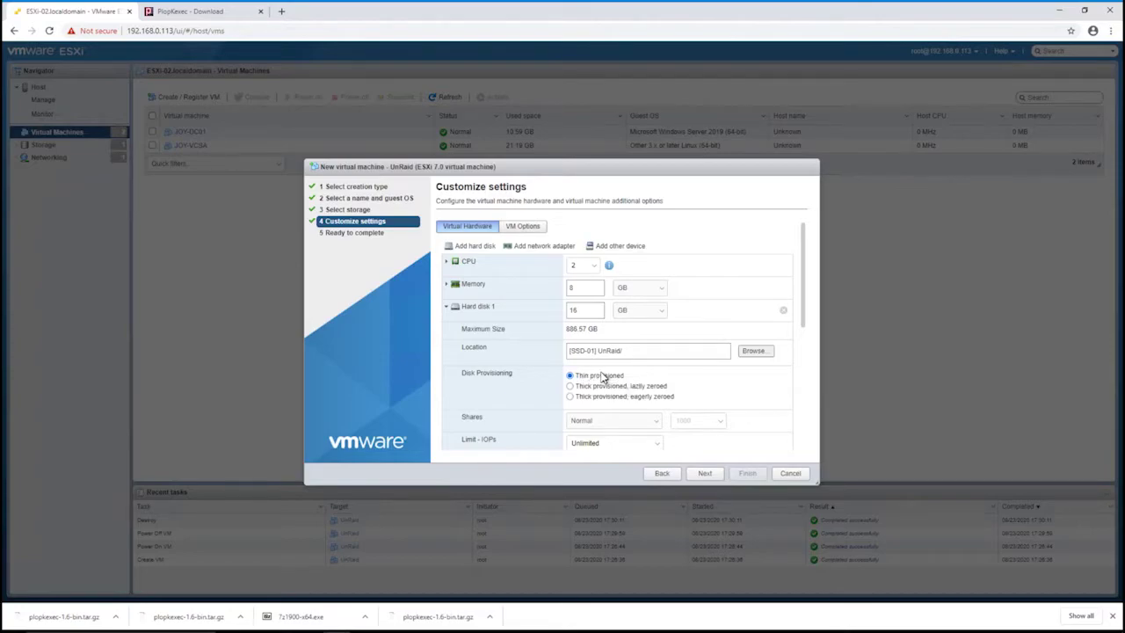
pyautogui.doubleClick(588, 310)
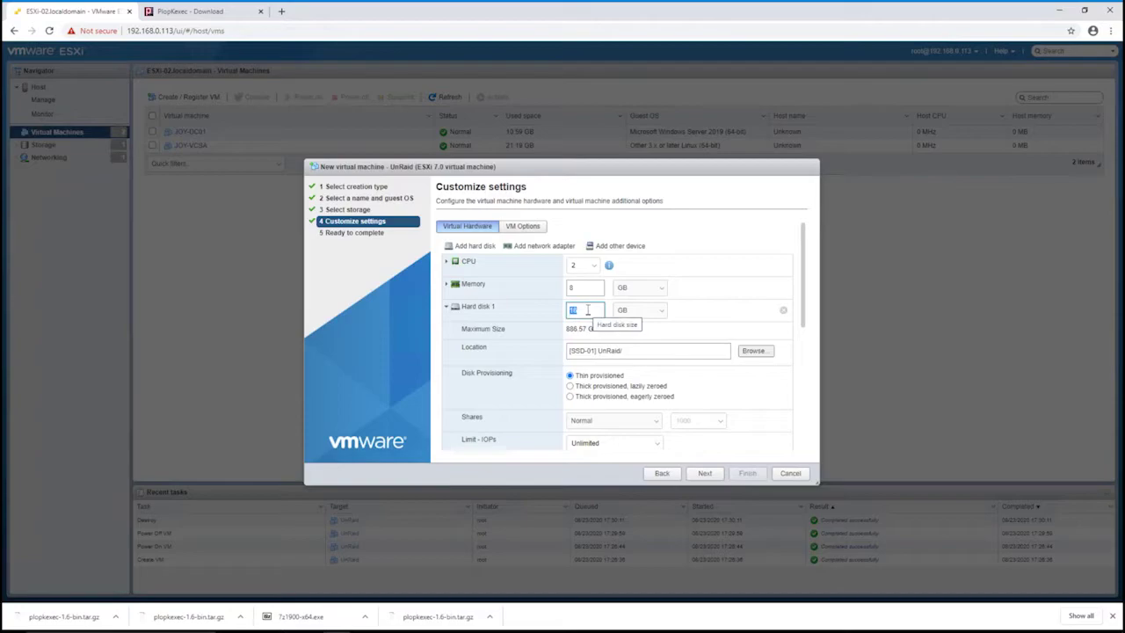
pyautogui.write('2')
pyautogui.click(447, 310)
# Review the version options of USB controller 1 and keep USB 2.0.
pyautogui.scroll(-1, 528, 359)
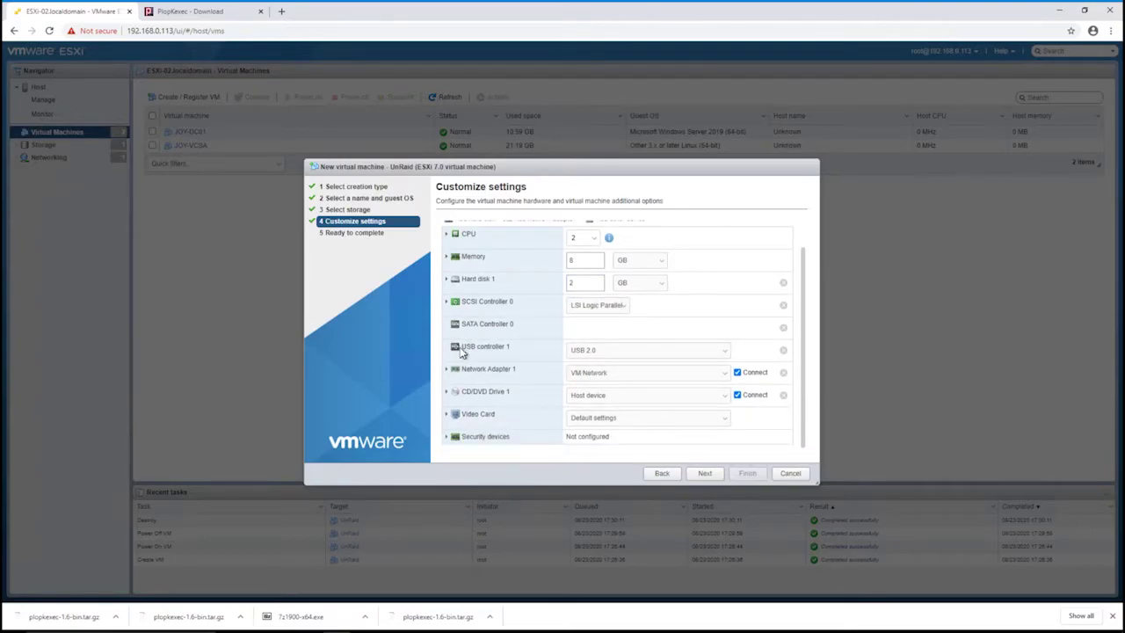
pyautogui.click(603, 351)
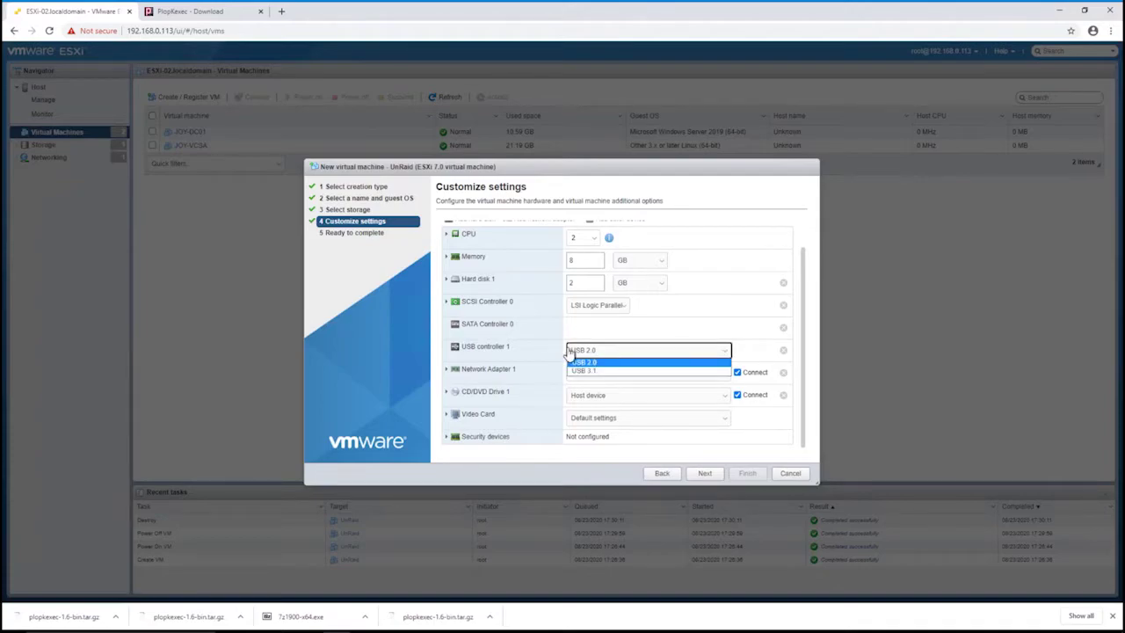
pyautogui.click(615, 350)
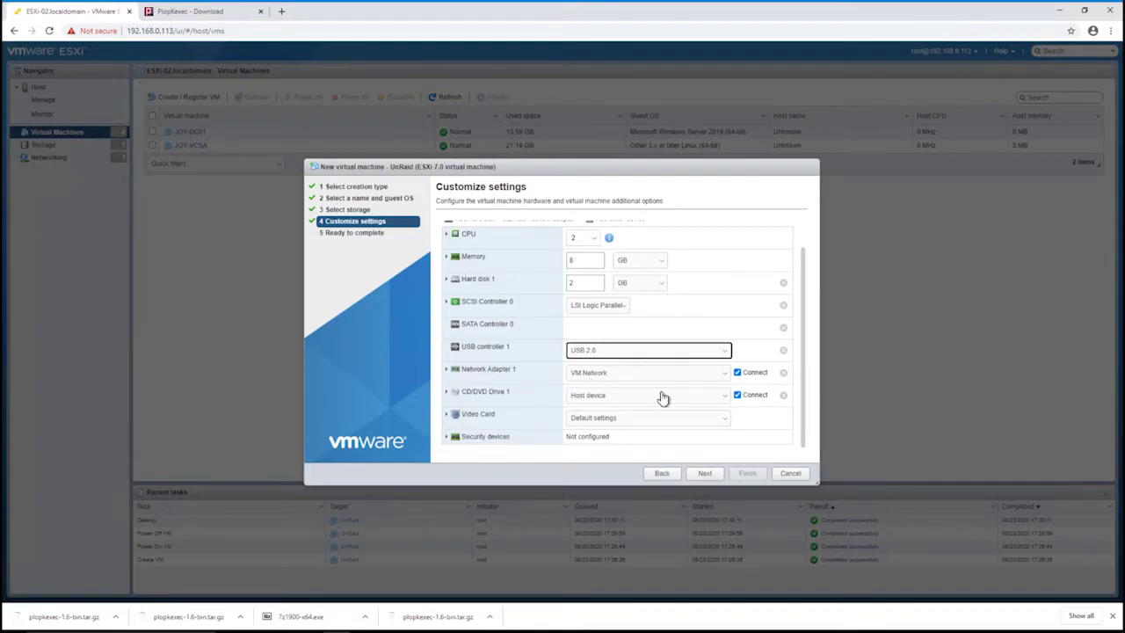
# Set CD/DVD Drive 1 to a datastore ISO file, using plopkexec64.iso from the ISO folder on SSD-01.
pyautogui.click(479, 396)
pyautogui.click(606, 397)
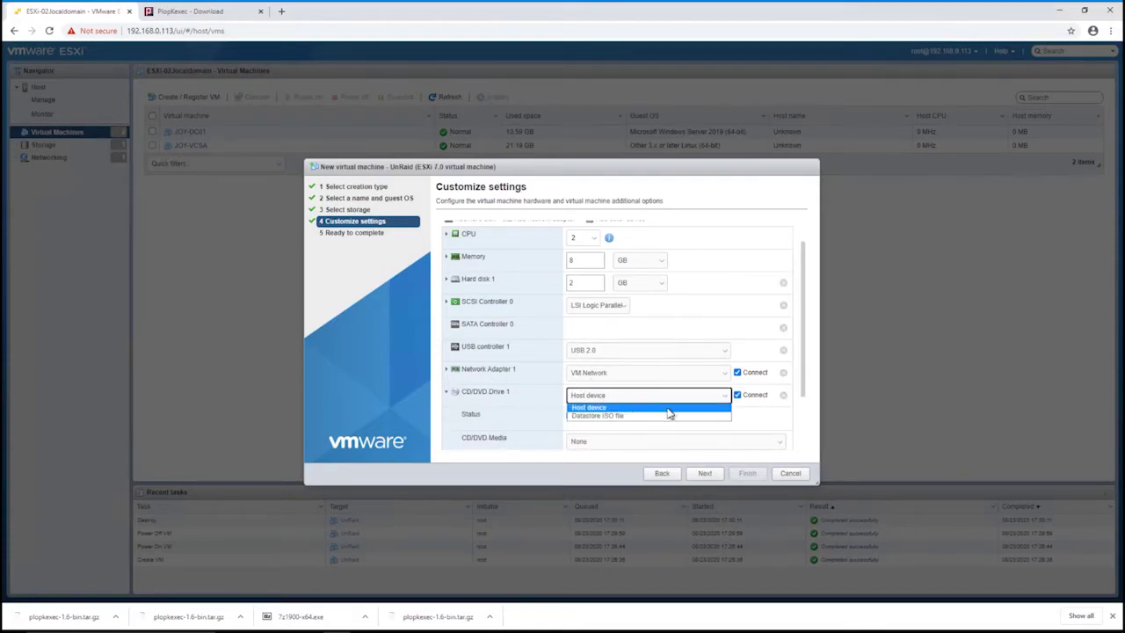
pyautogui.click(594, 418)
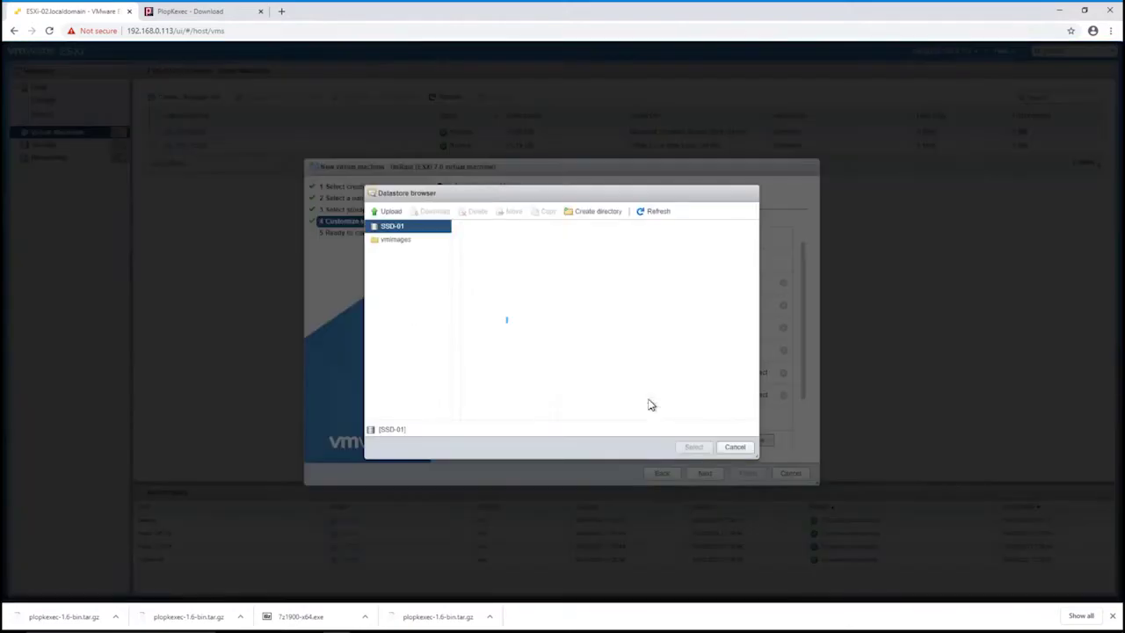
pyautogui.click(490, 257)
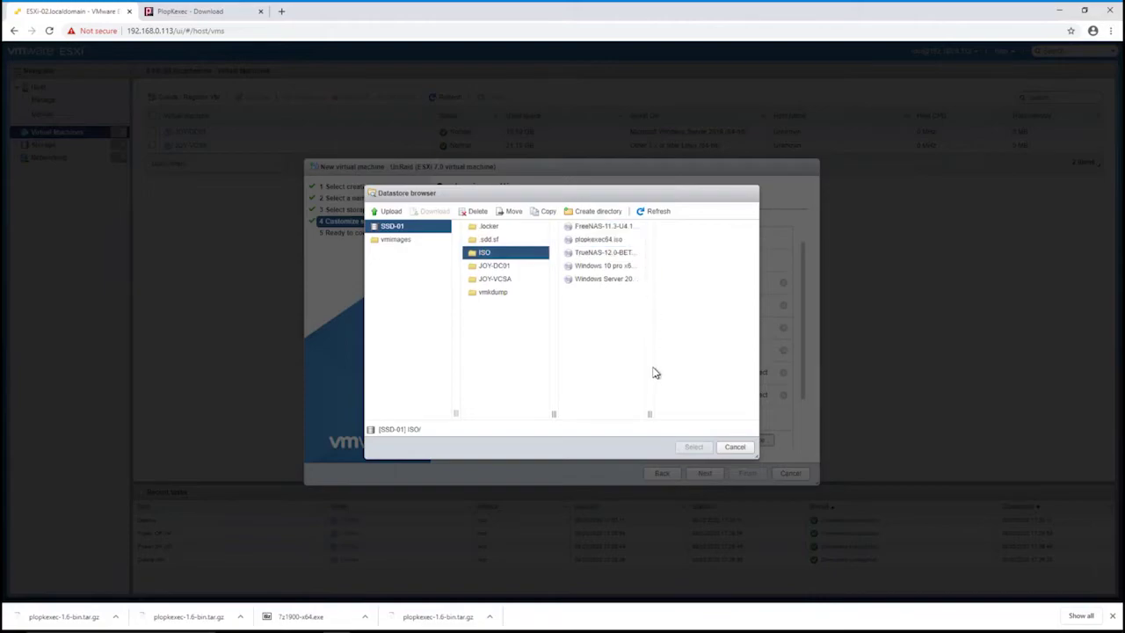
pyautogui.moveTo(651, 414); pyautogui.dragTo(709, 414)
pyautogui.click(587, 240)
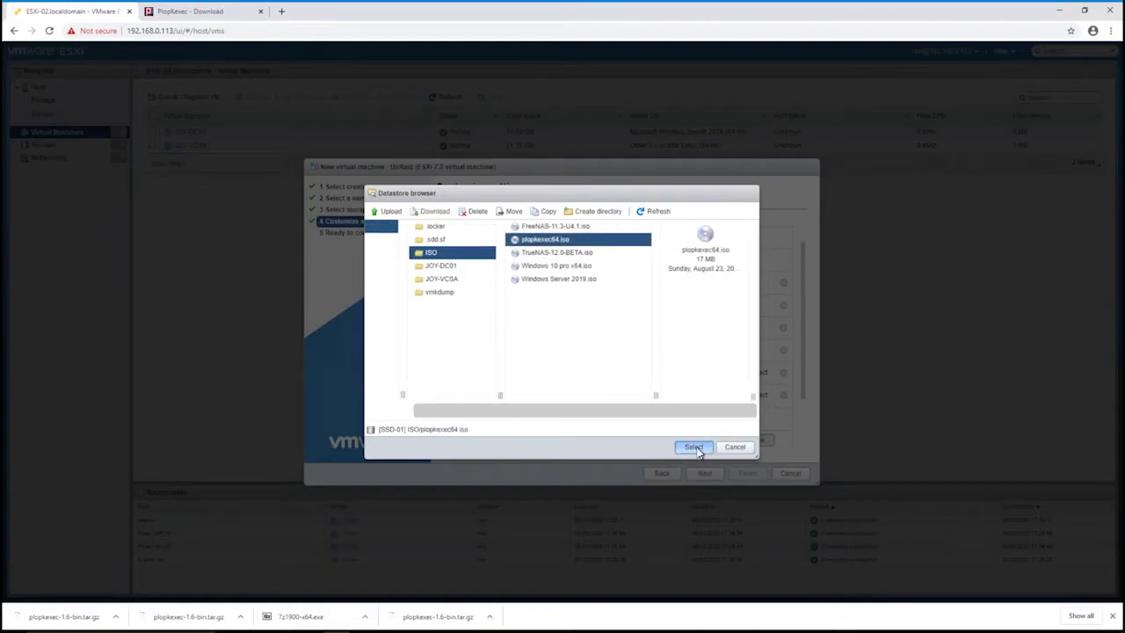
pyautogui.click(695, 447)
pyautogui.scroll(-2, 645, 382)
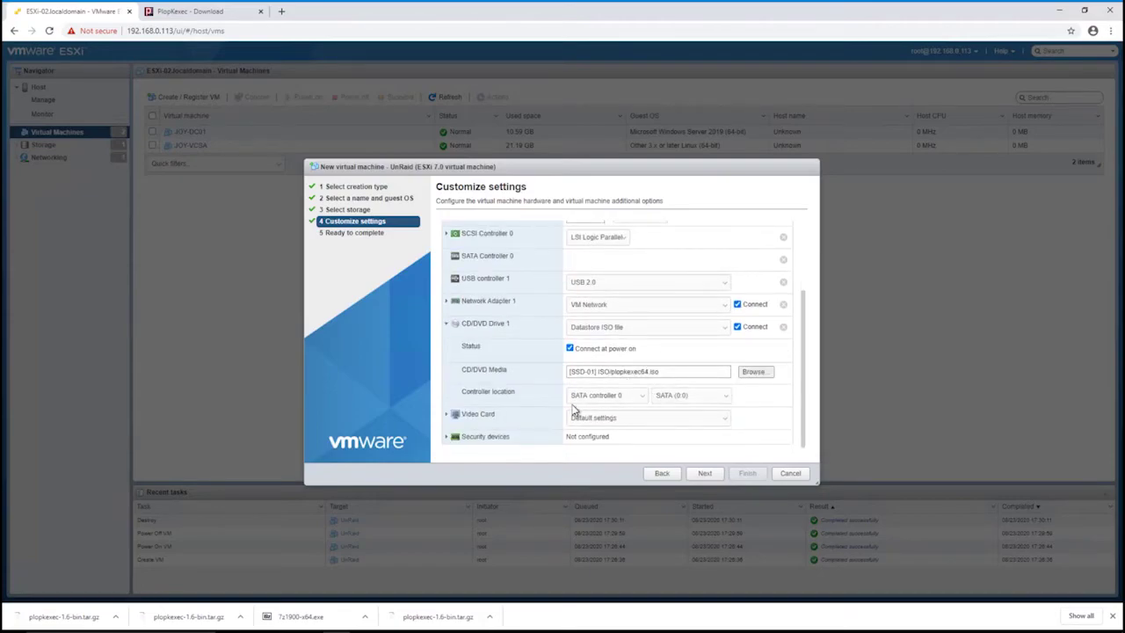
# Add a USB device to the virtual machine's hardware.
pyautogui.scroll(3, 570, 307)
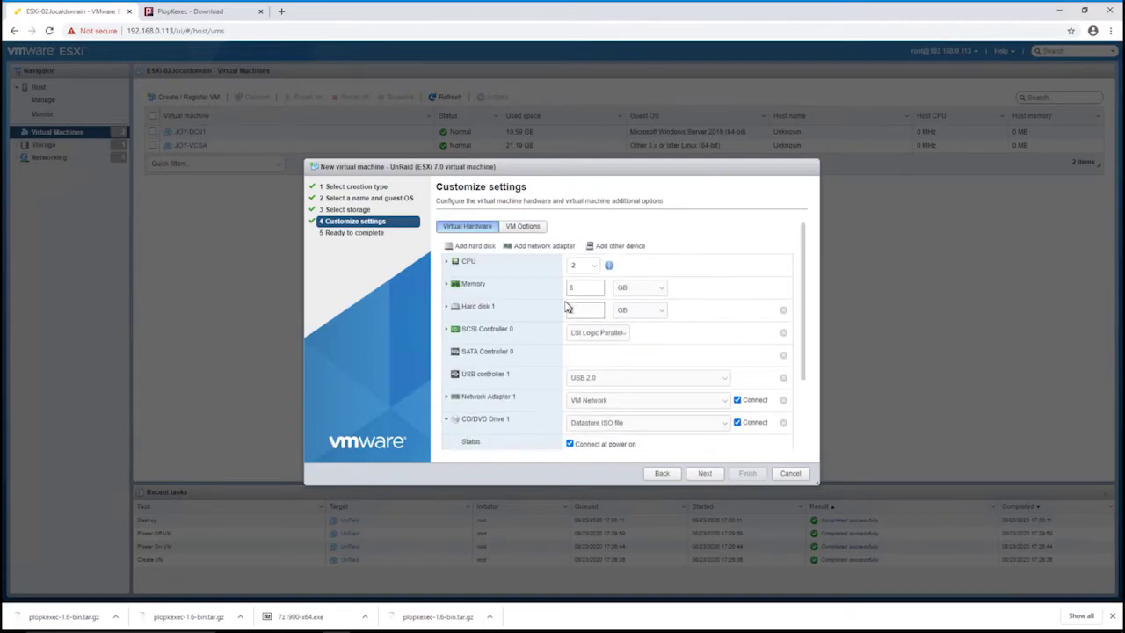
pyautogui.click(602, 250)
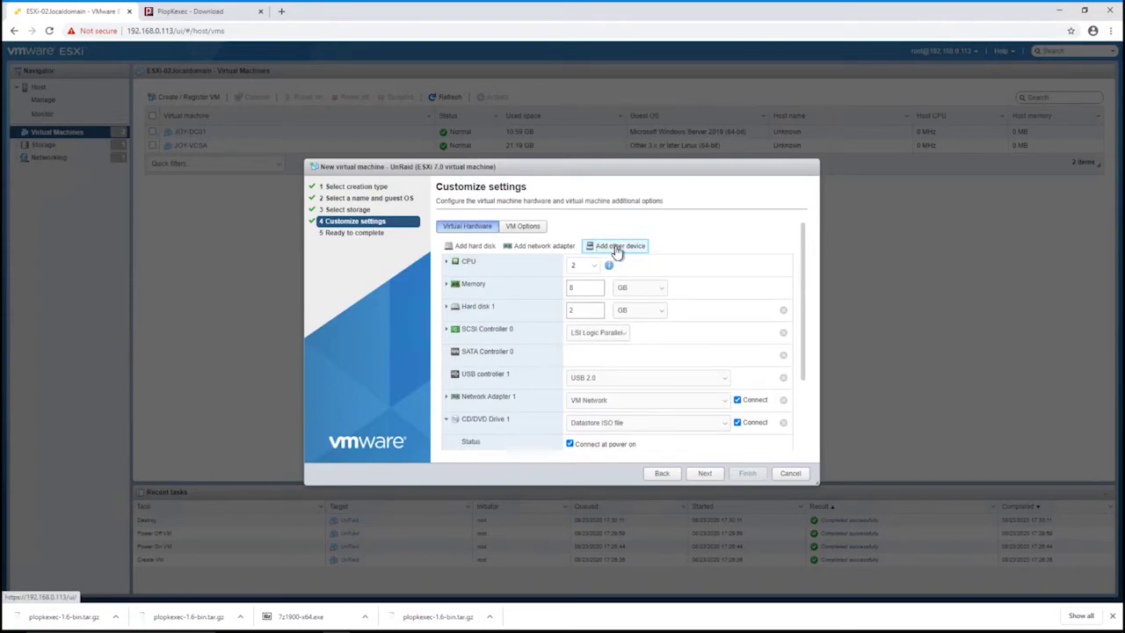
pyautogui.click(598, 252)
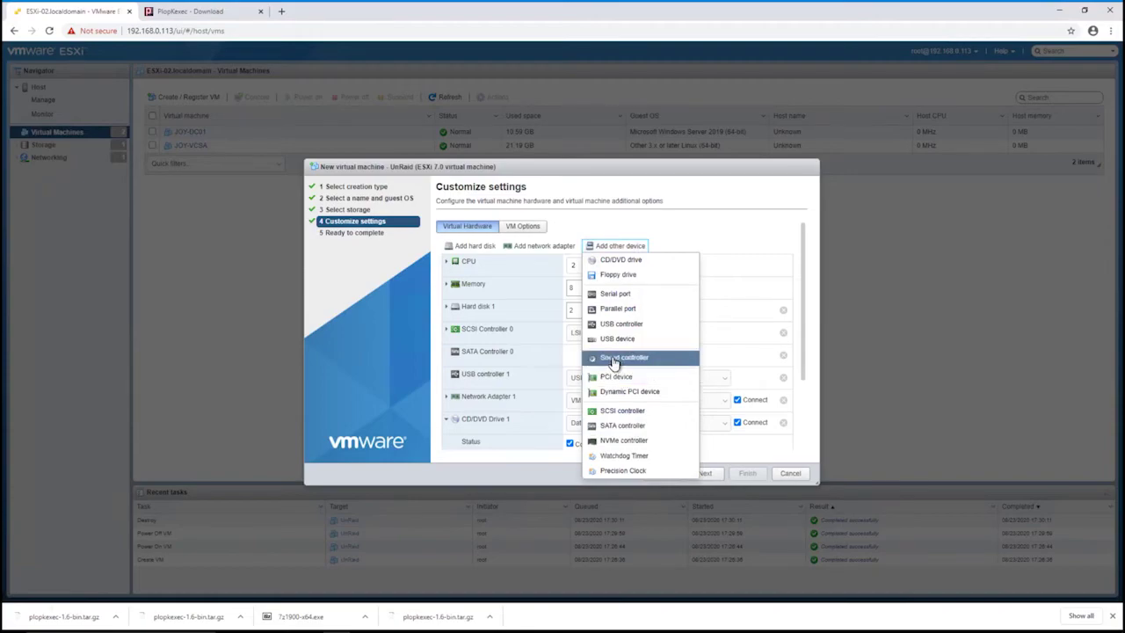
pyautogui.click(616, 339)
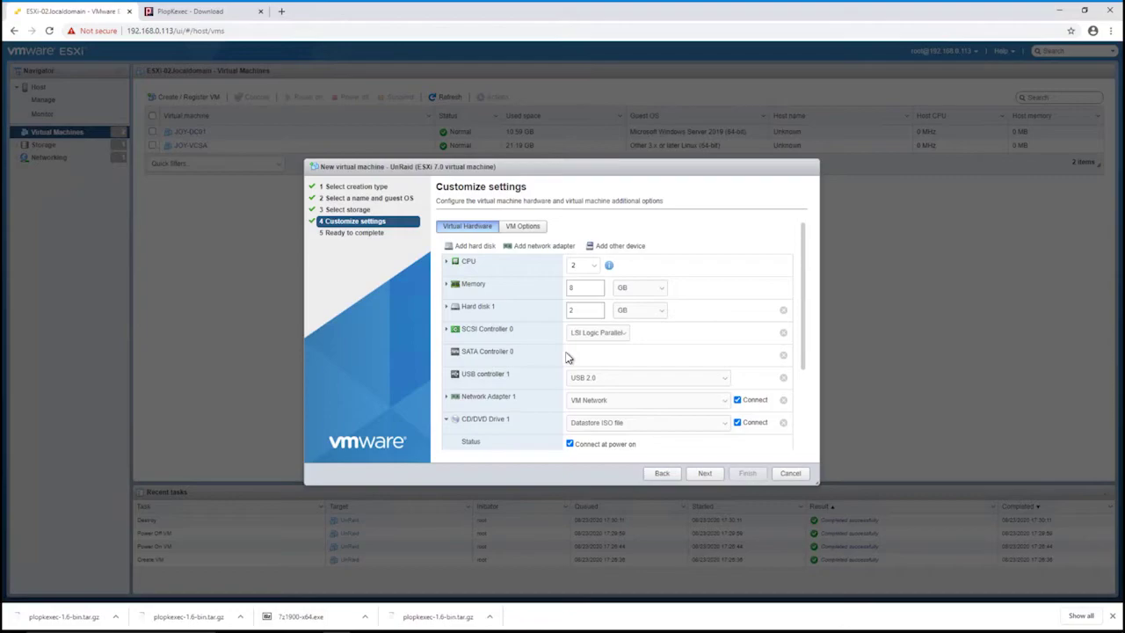
# Finish creating the virtual machine, and open UnRaid from the list to power it on with its console.
pyautogui.click(706, 476)
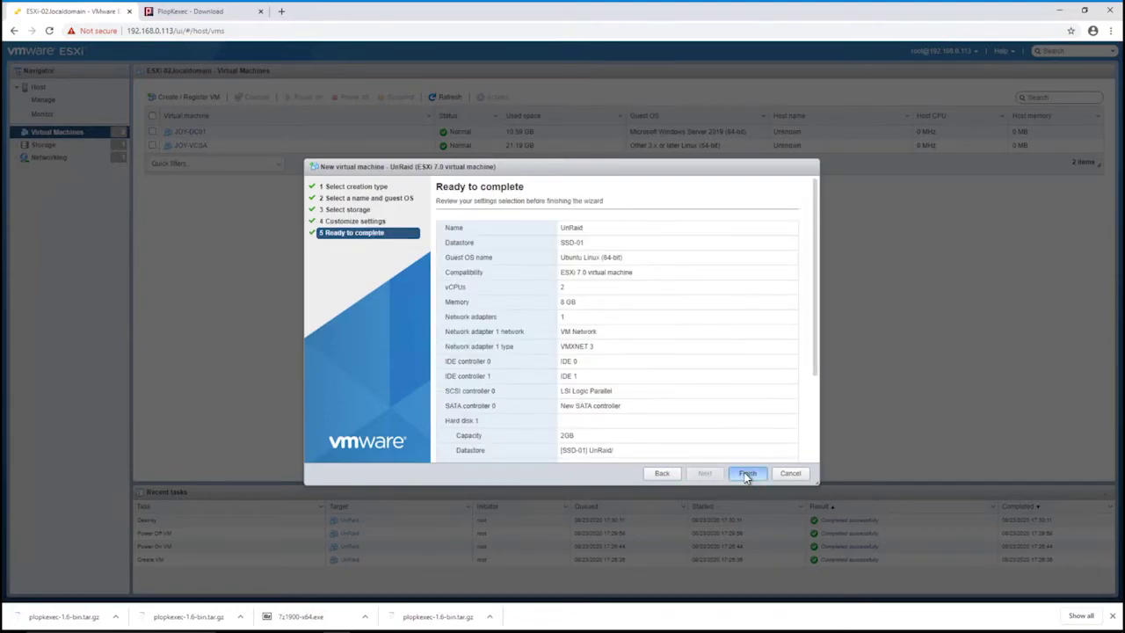
pyautogui.click(747, 476)
pyautogui.click(184, 162)
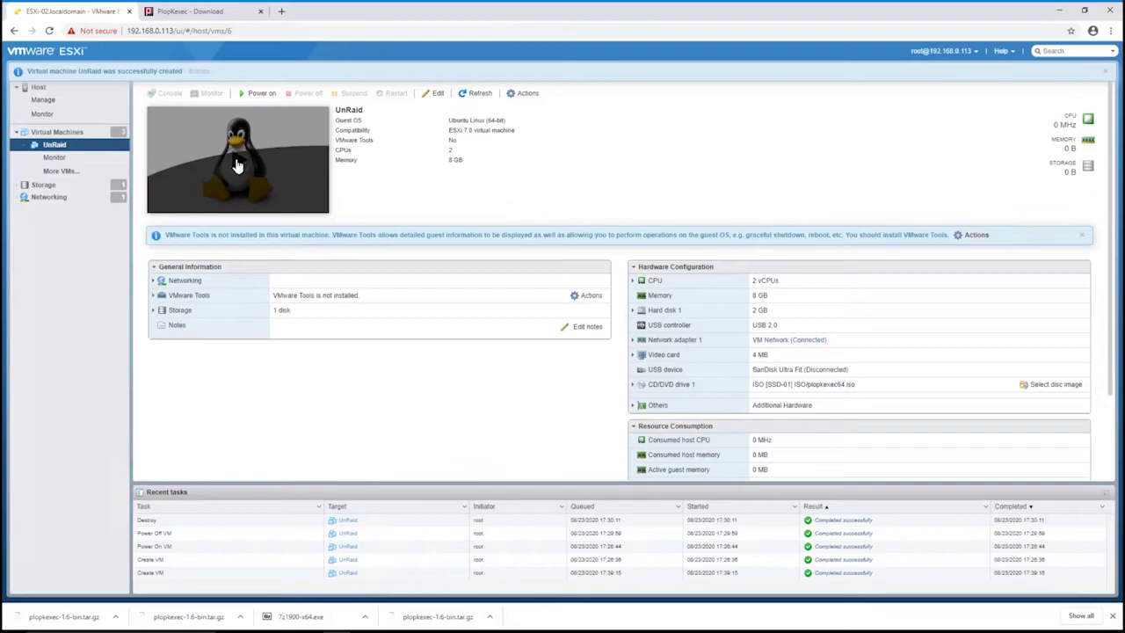
pyautogui.click(237, 165)
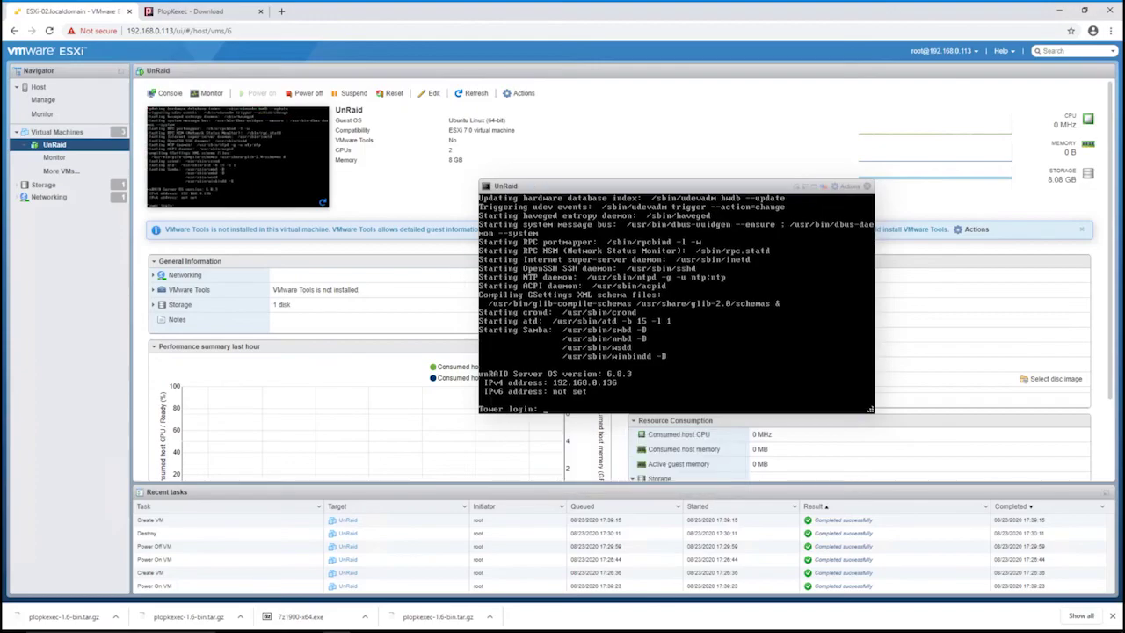
# Load the Unraid web interface at 192.168.0.136 in a new browser tab and return to the PlopKexec download page.
pyautogui.click(281, 13)
pyautogui.click(169, 32)
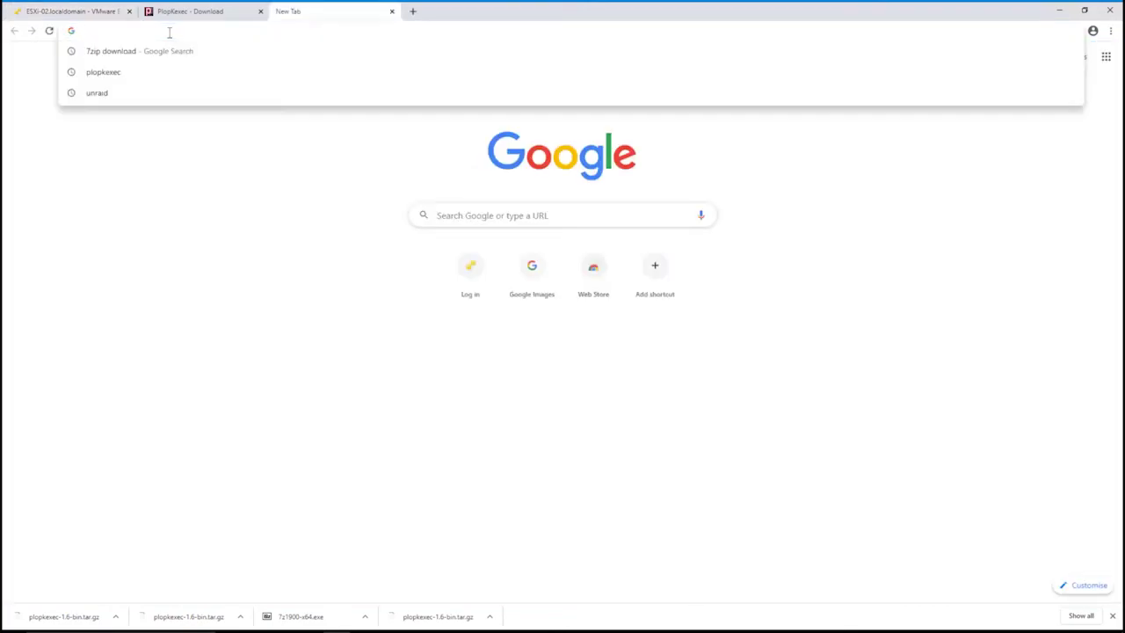
pyautogui.write('1')
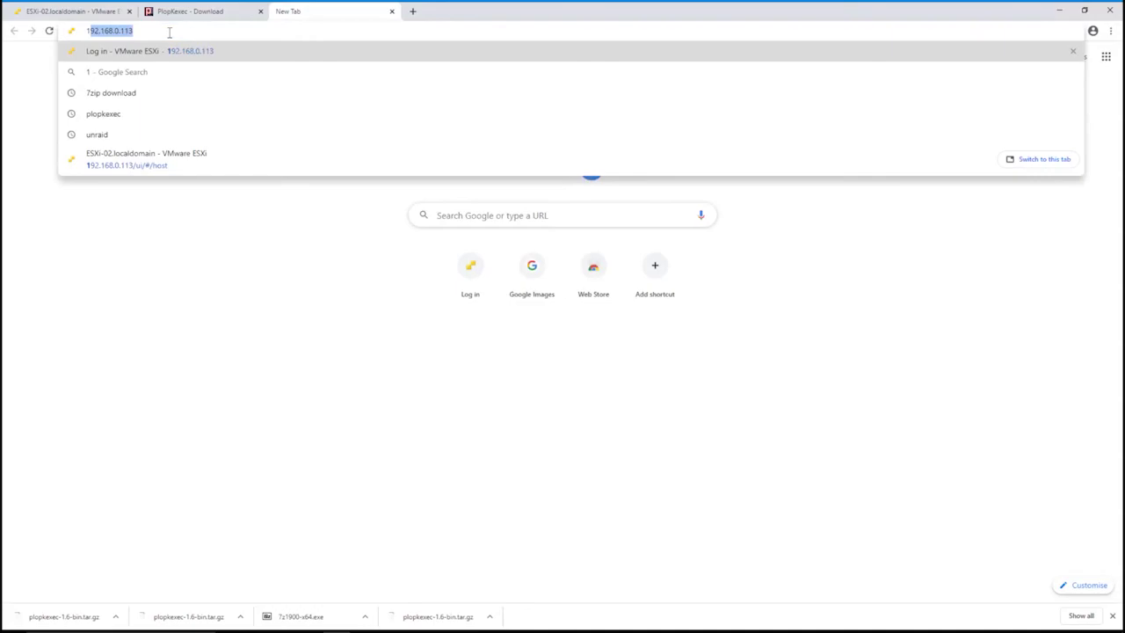
pyautogui.write('92.168.0.136')
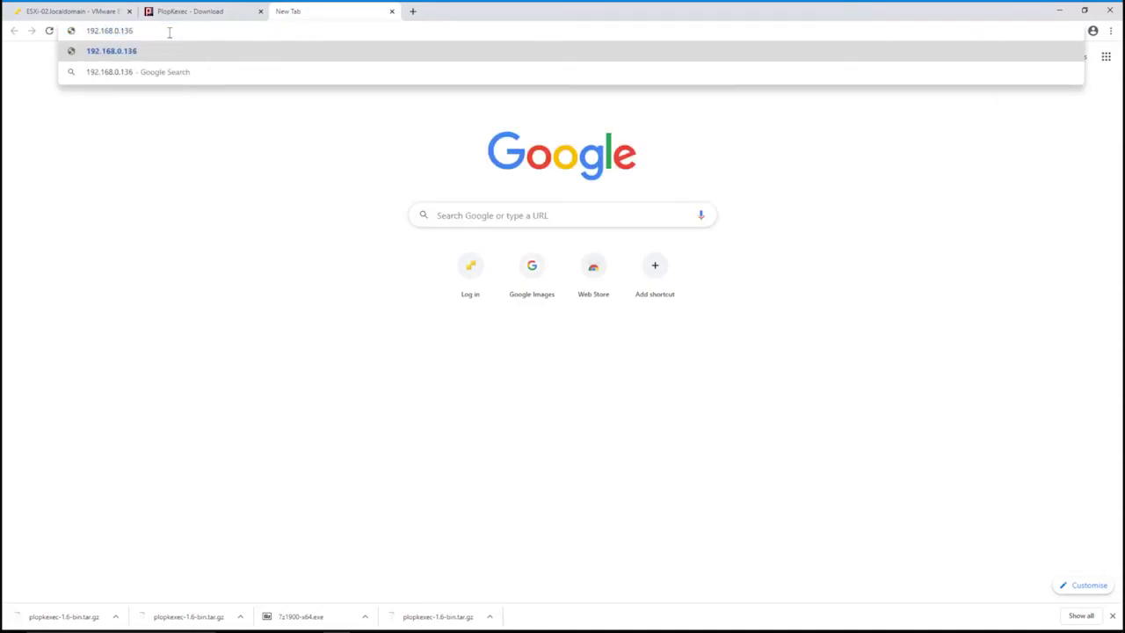
pyautogui.press('Return')
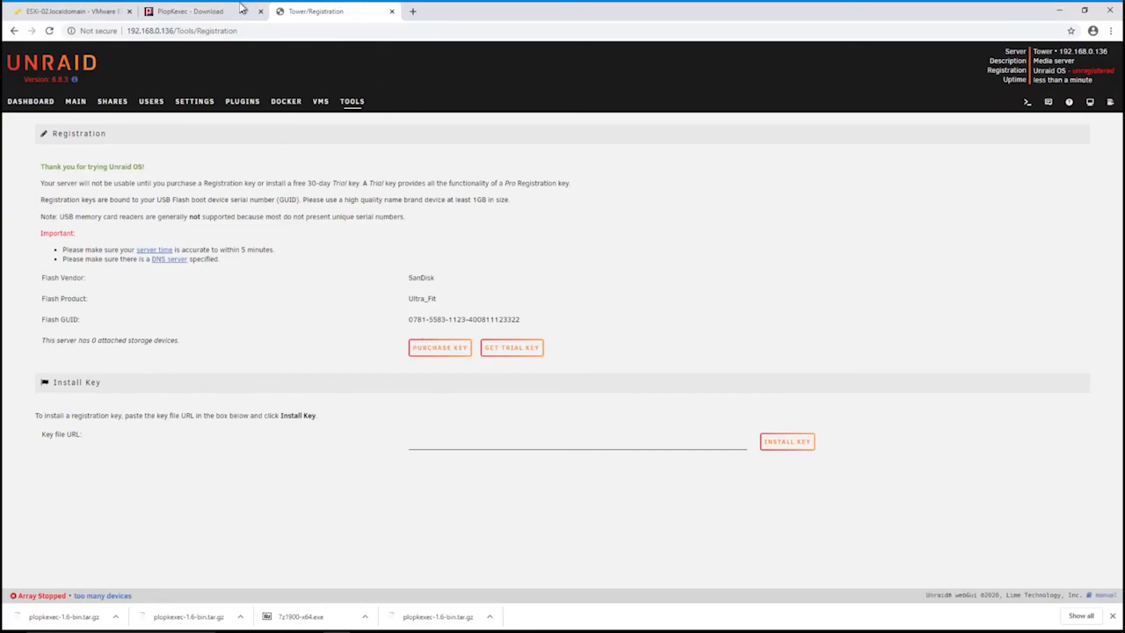
pyautogui.hotkey('ctrl', 'shift', 'Tab')
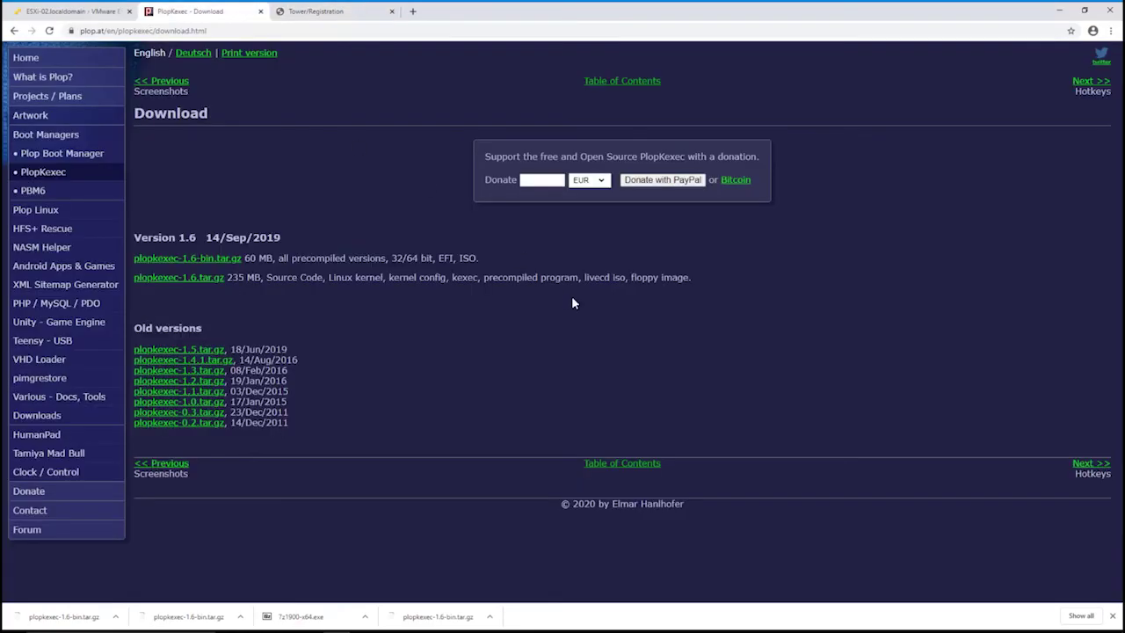